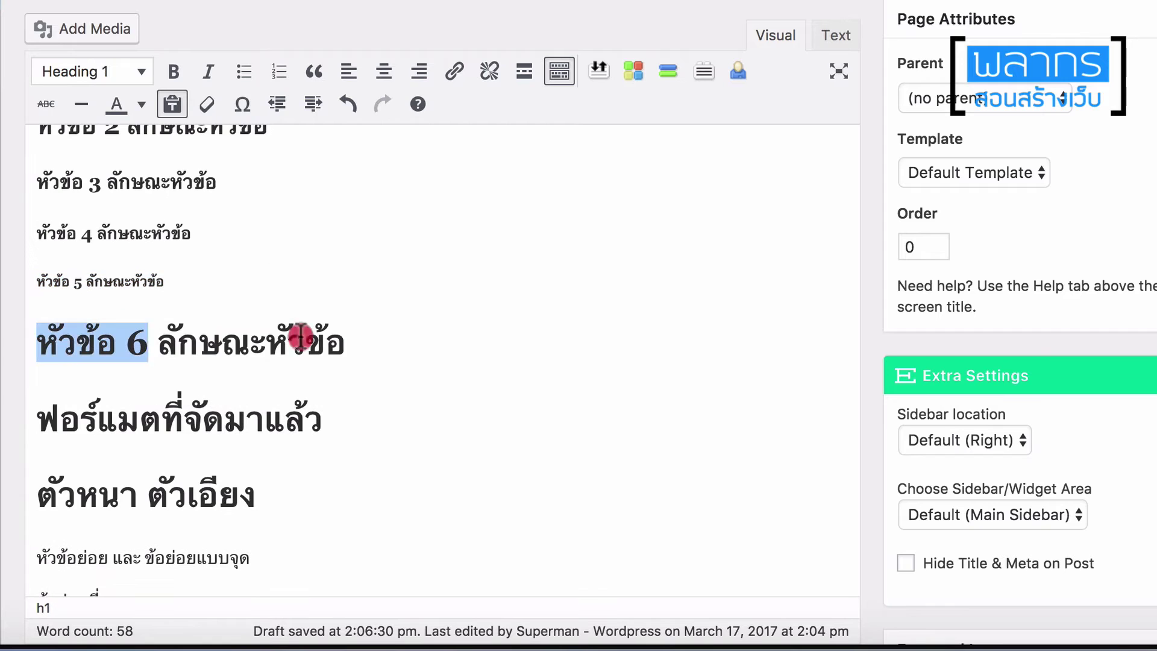
# Step: Format the line "หัวข้อ 6 ลักษณะหัวข้อ" as Heading 6 and the line "ฟอร์แมตที่จัดมาแล้ว" as Preformatted
pyautogui.click(90, 72)
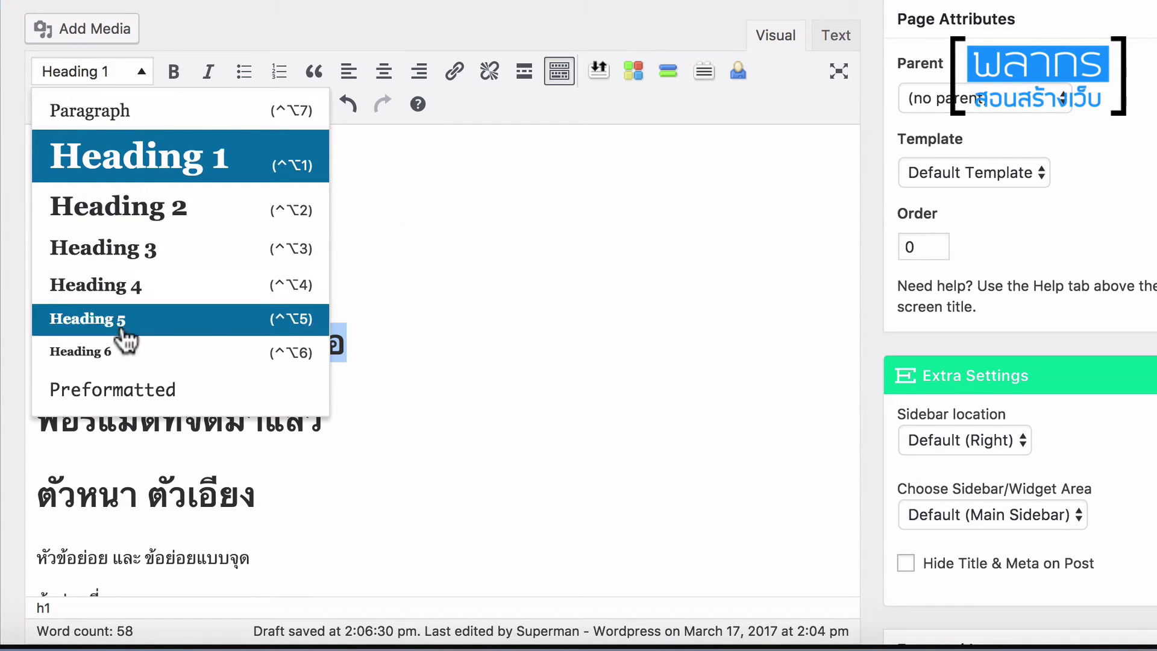
pyautogui.click(127, 353)
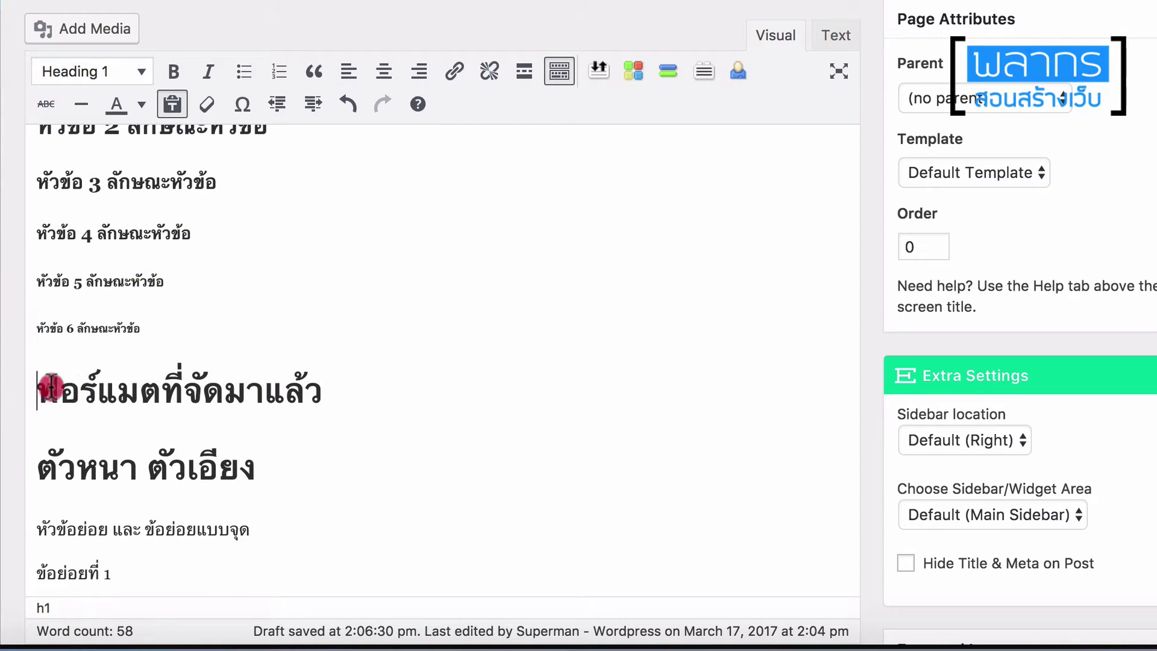
pyautogui.moveTo(41, 384); pyautogui.dragTo(388, 387)
pyautogui.click(108, 69)
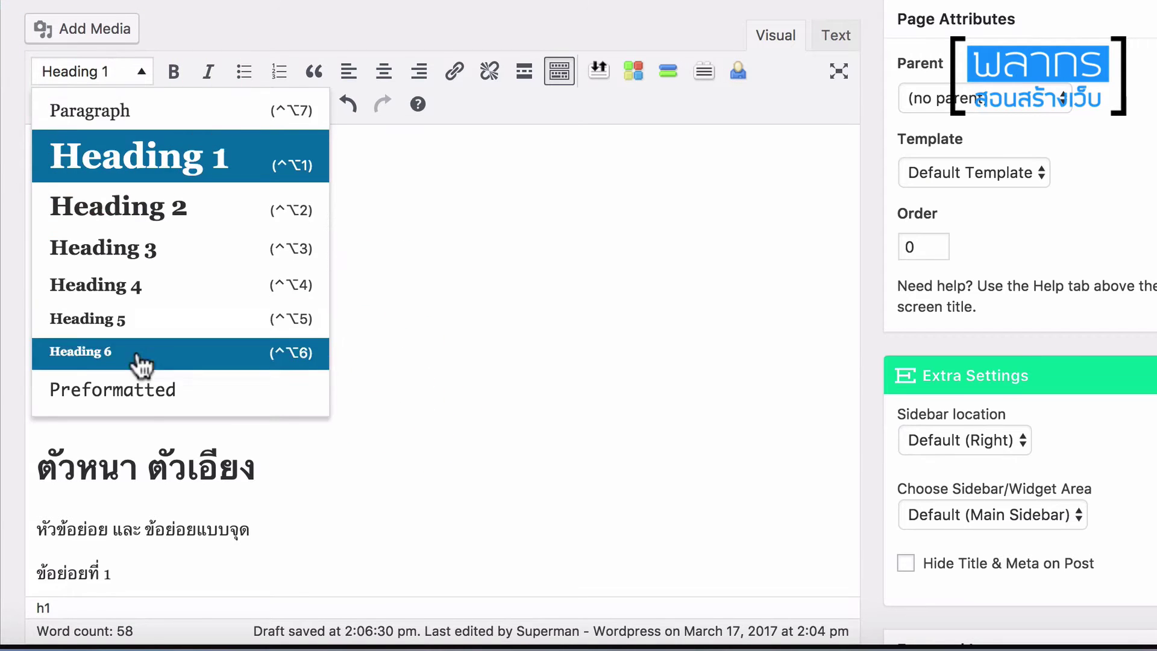
pyautogui.click(142, 387)
pyautogui.scroll(-5, 279, 306)
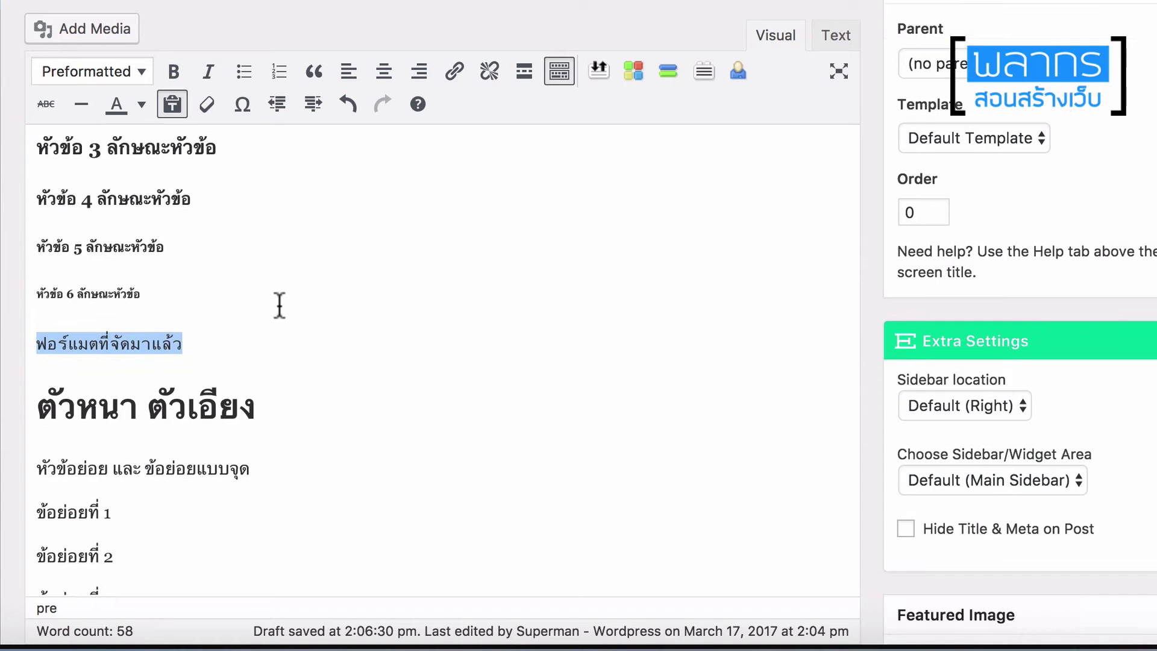
pyautogui.scroll(3, 244, 214)
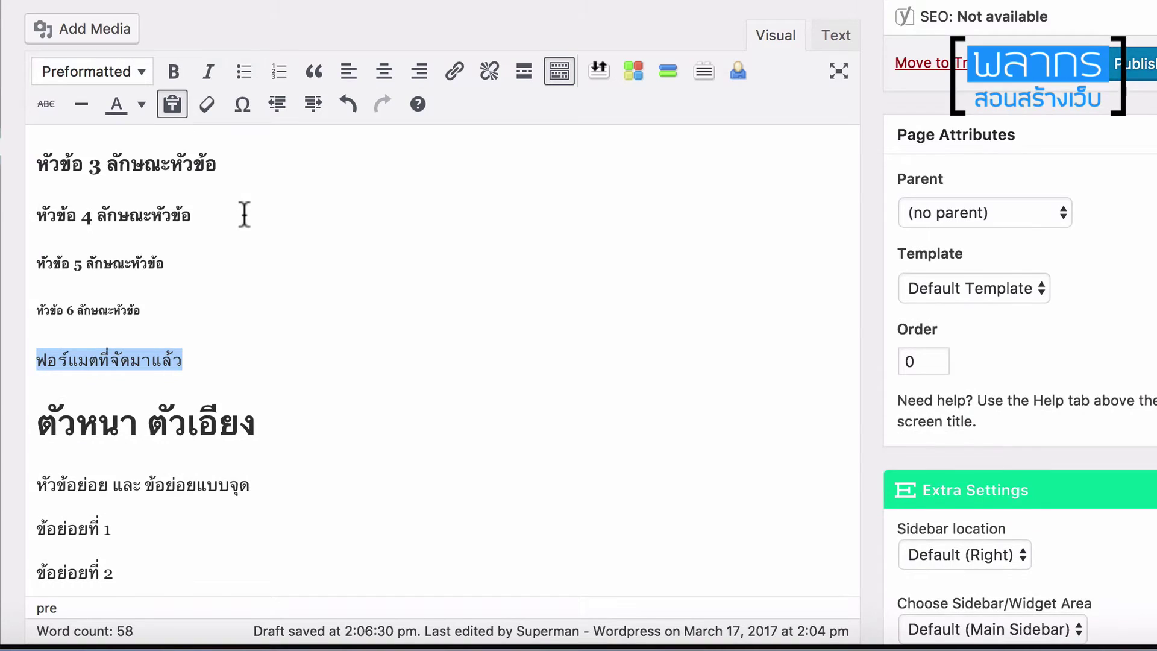
# Step: Change the line "ตัวหนา ตัวเอียง" to the Paragraph format
pyautogui.scroll(-2, 245, 215)
pyautogui.moveTo(291, 317); pyautogui.dragTo(33, 315)
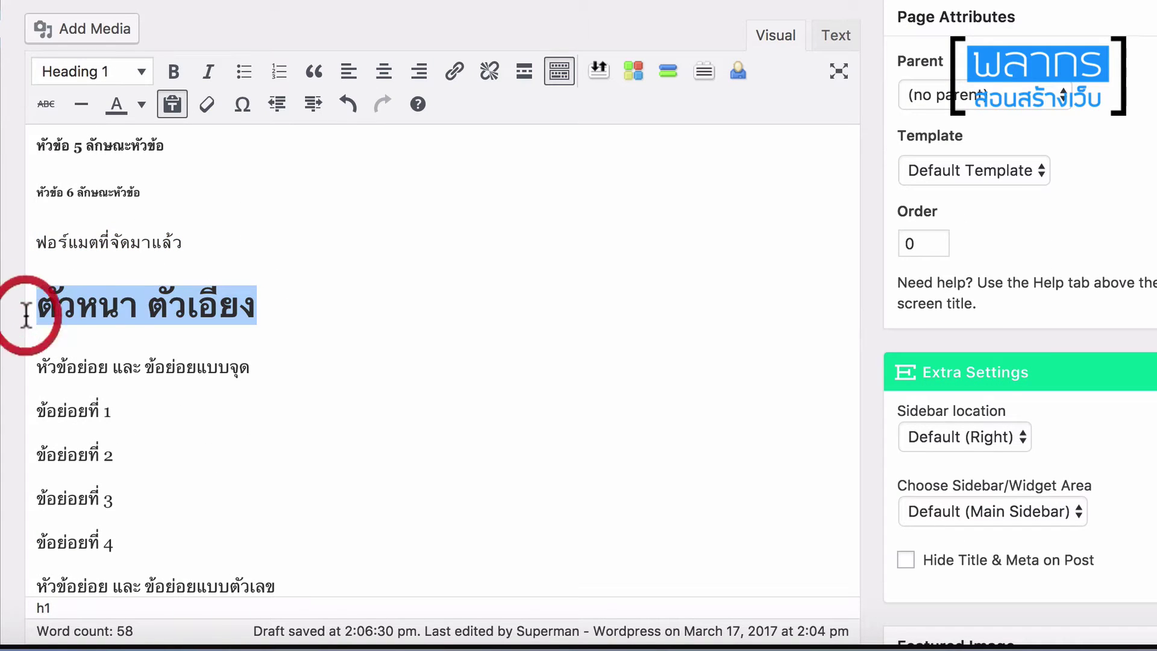
pyautogui.click(125, 72)
pyautogui.click(108, 120)
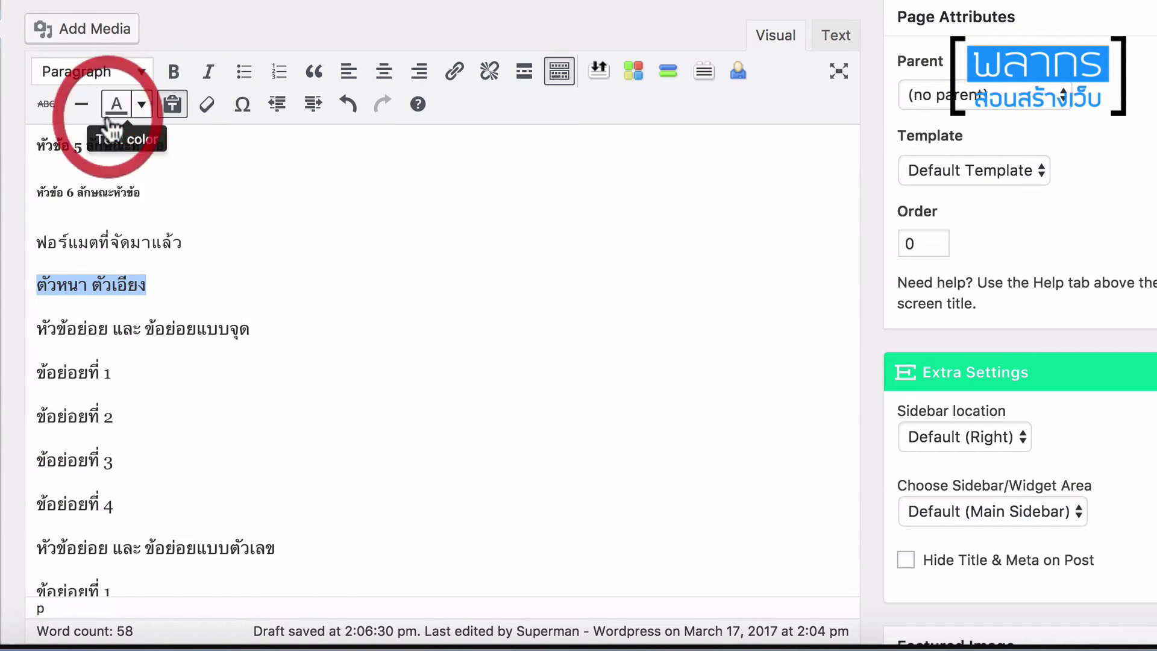
# Step: Make the word "ตัวหนา" bold and the word "ตัวเอียง" italic
pyautogui.click(245, 282)
pyautogui.moveTo(90, 284); pyautogui.dragTo(33, 282)
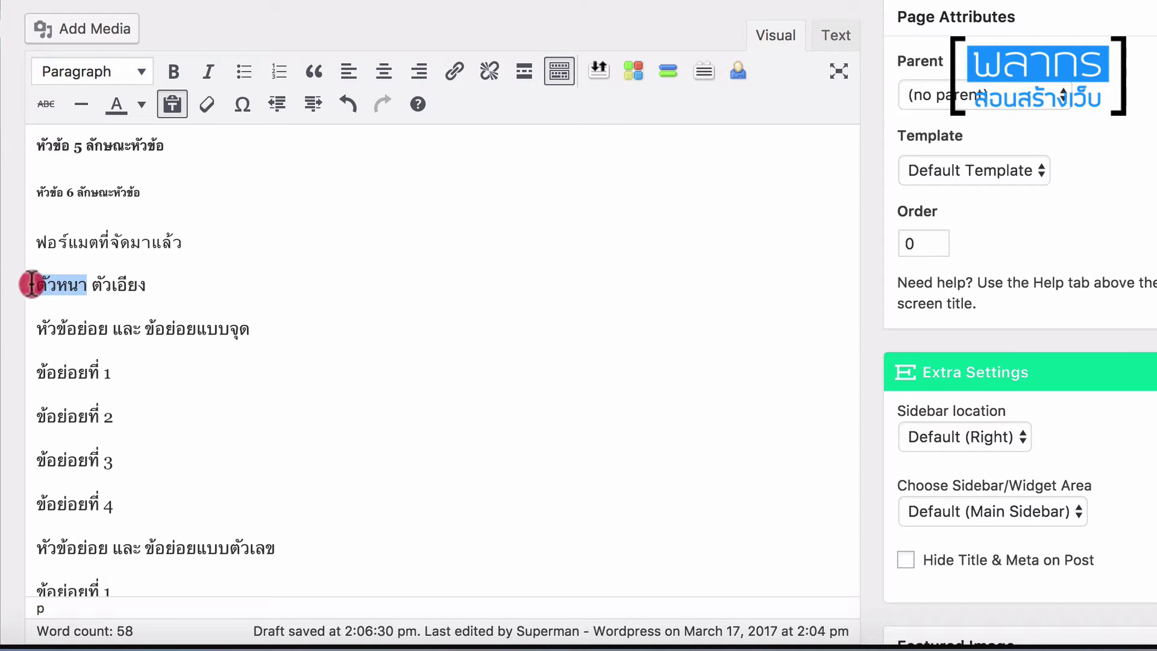
pyautogui.click(183, 77)
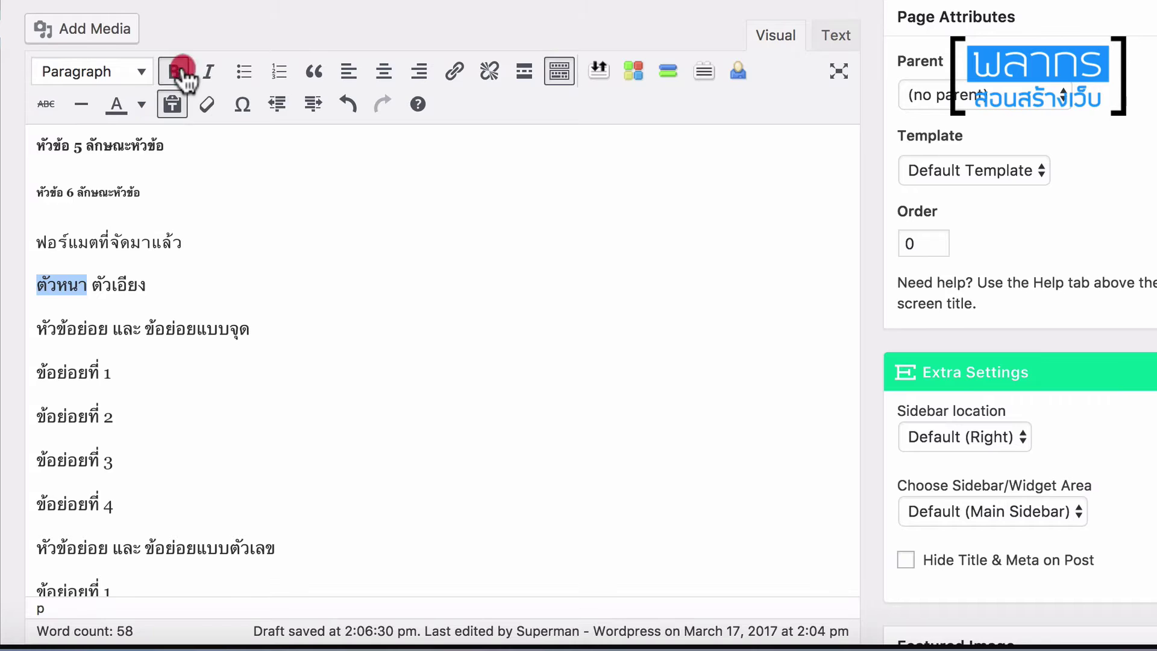
pyautogui.moveTo(95, 285); pyautogui.dragTo(148, 283)
pyautogui.click(207, 72)
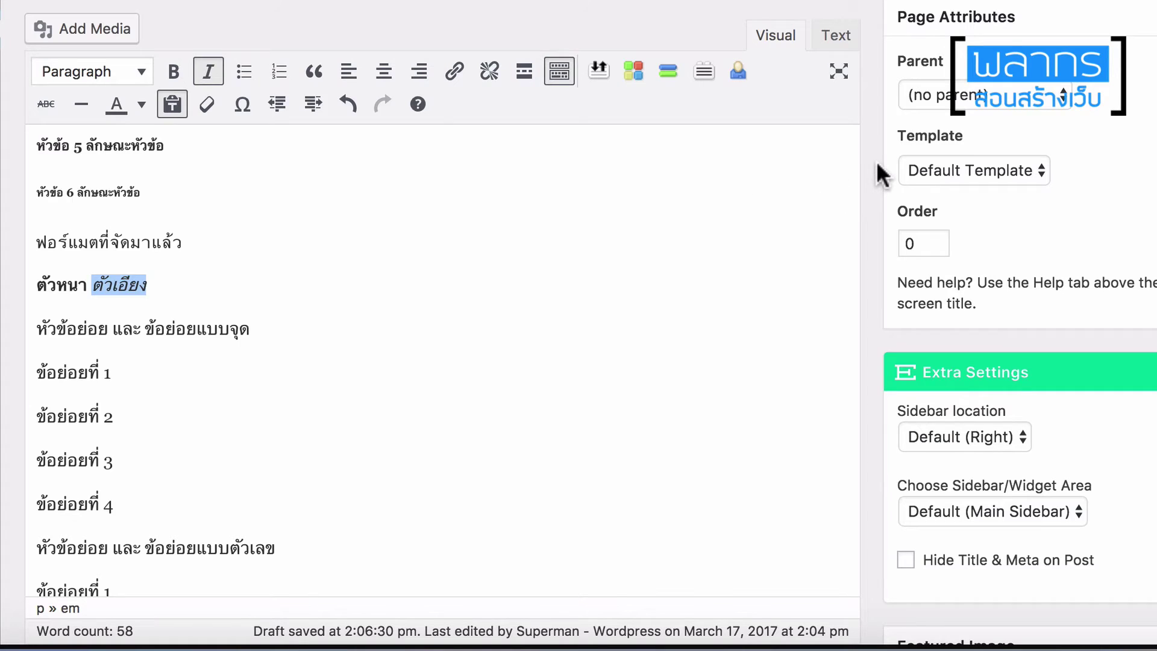
# Step: Save the page as a draft and preview it, checking how the headings, preformatted, bold and italic text are displayed
pyautogui.scroll(6, 880, 176)
pyautogui.click(942, 92)
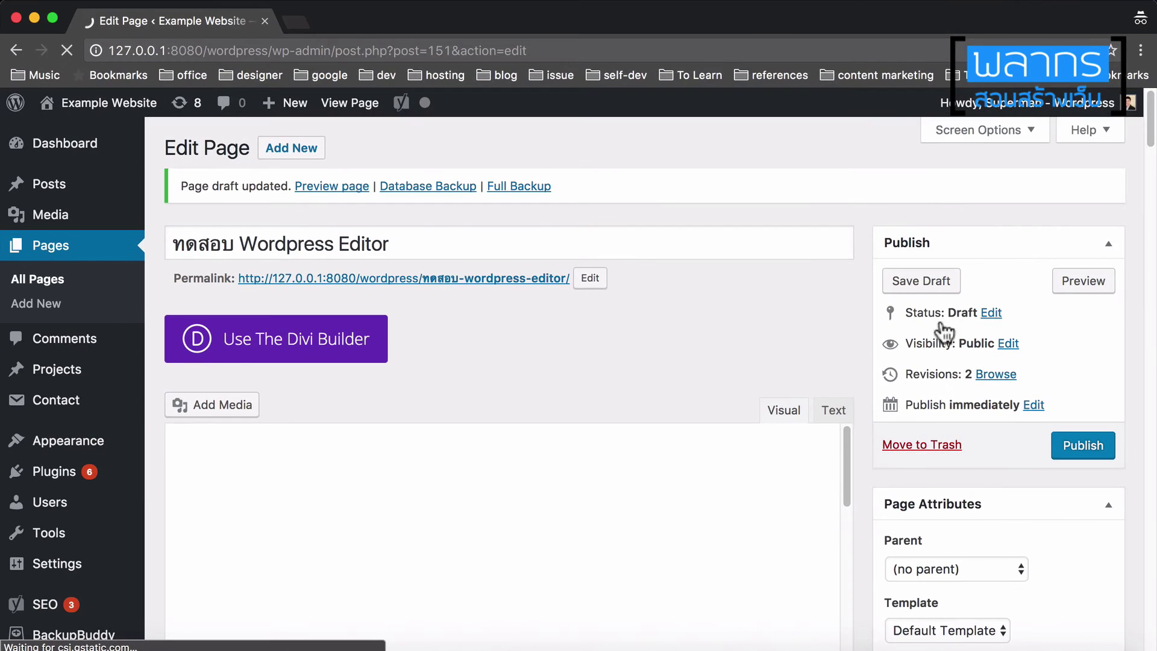
pyautogui.click(1088, 274)
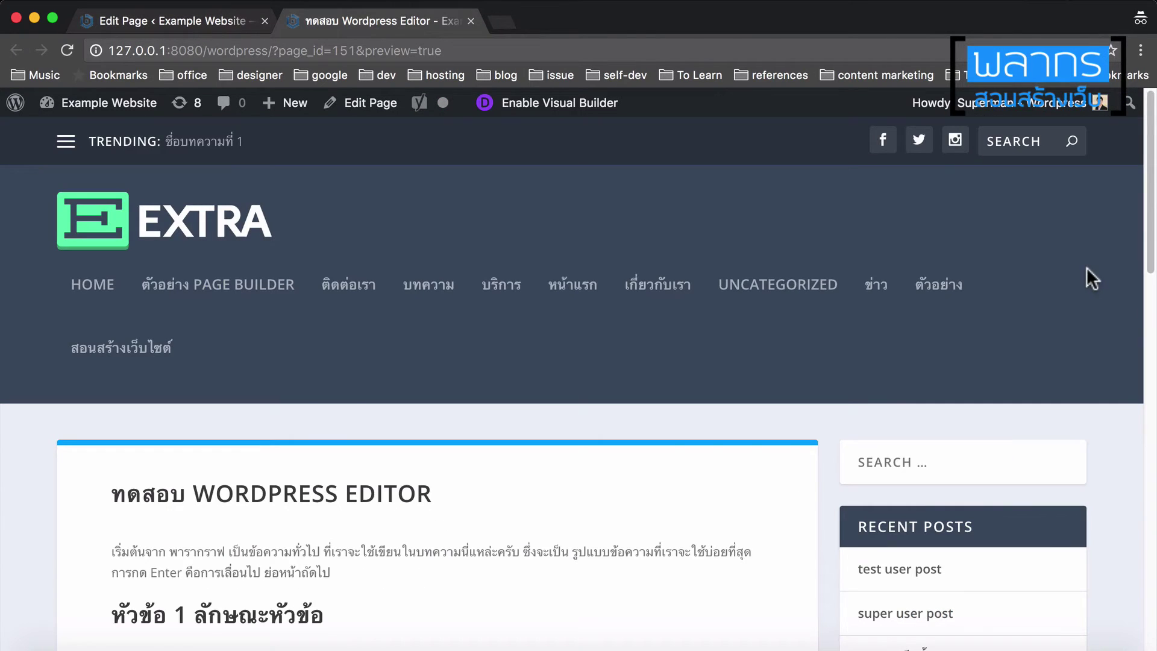
pyautogui.scroll(-5, 522, 392)
pyautogui.scroll(3, 520, 384)
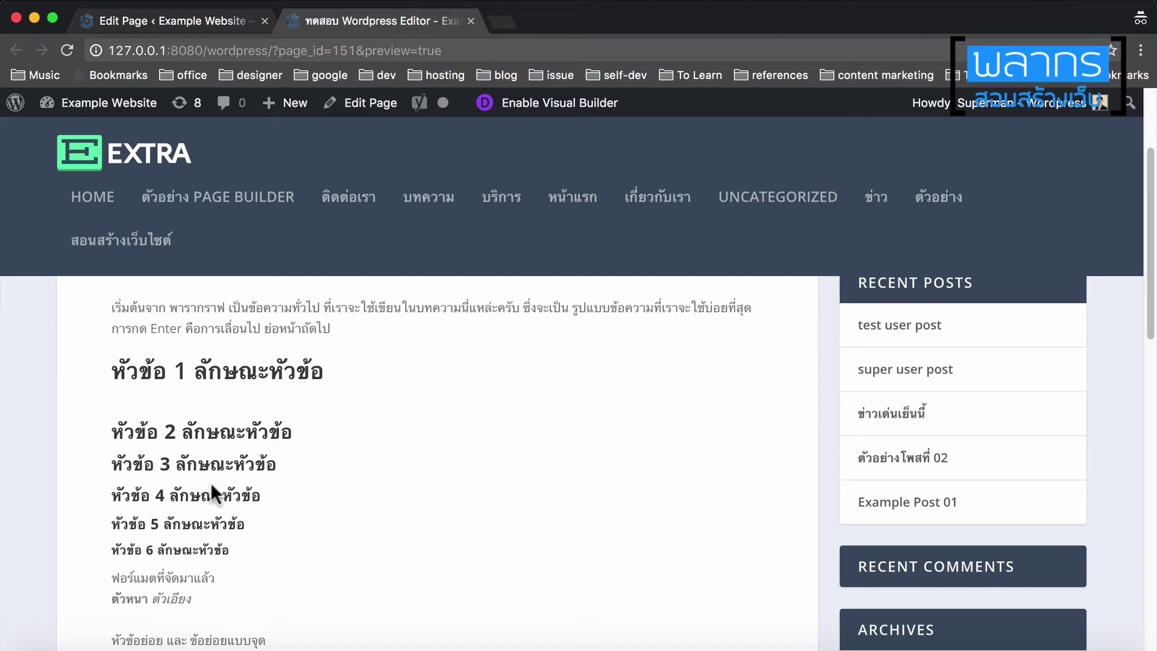
pyautogui.scroll(-5, 275, 530)
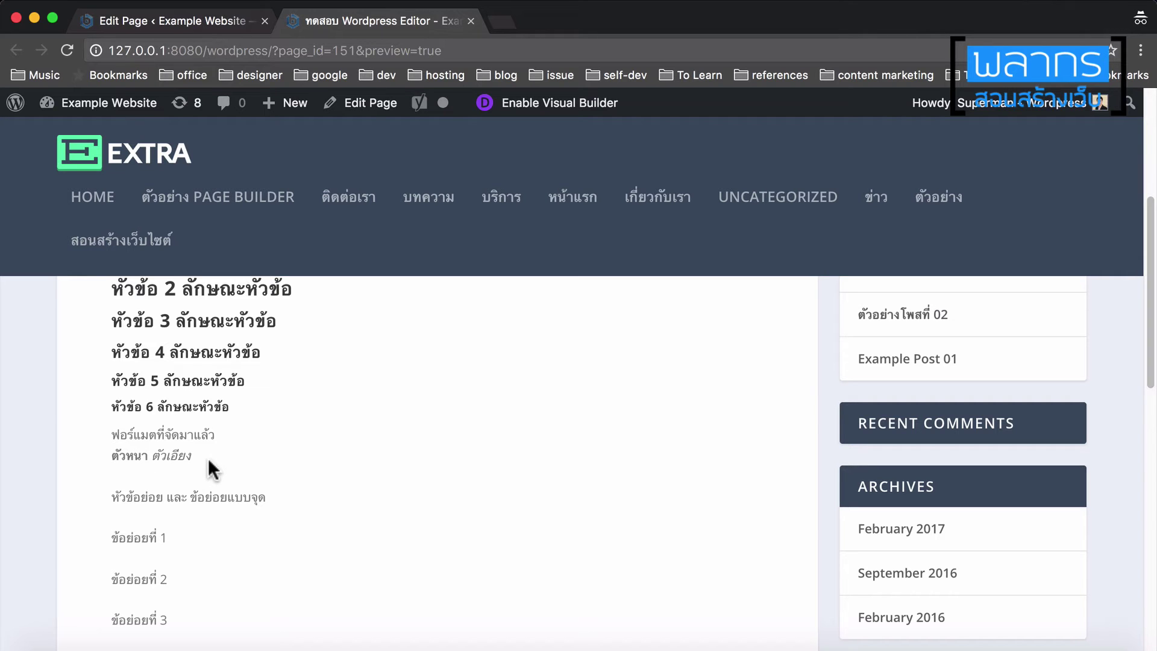
# Step: Return to the page editor and turn the four lines under "หัวข้อย่อย และ ข้อย่อยแบบจุด" into a bulleted list
pyautogui.click(204, 21)
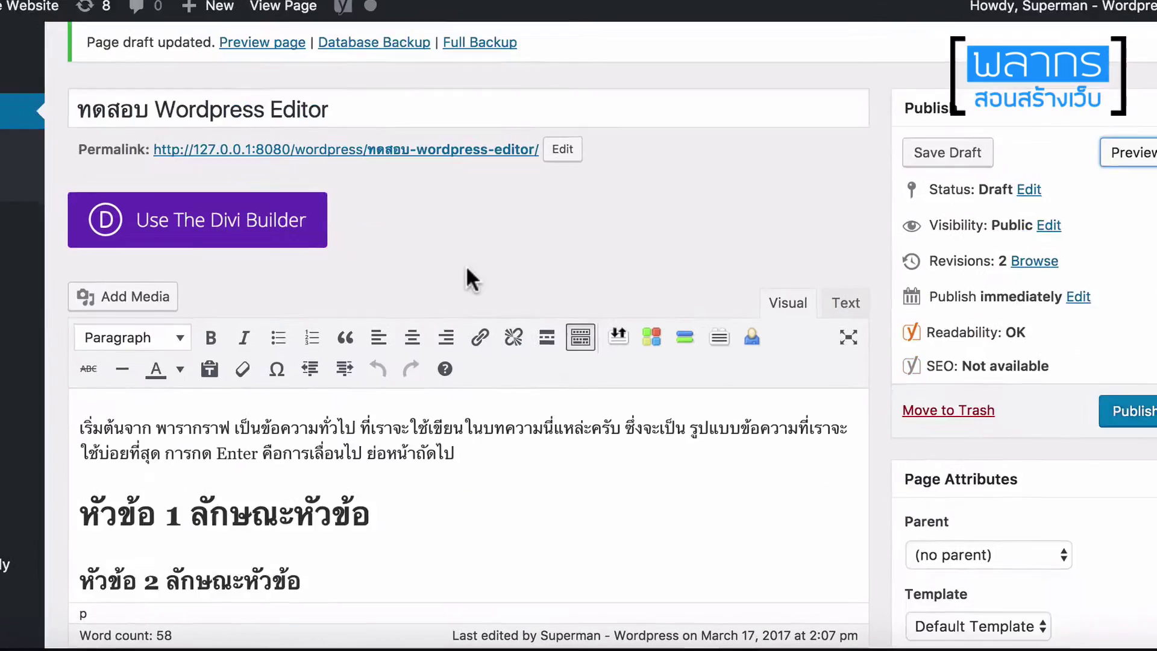
pyautogui.scroll(-8, 467, 268)
pyautogui.scroll(-6, 458, 258)
pyautogui.scroll(3, 458, 258)
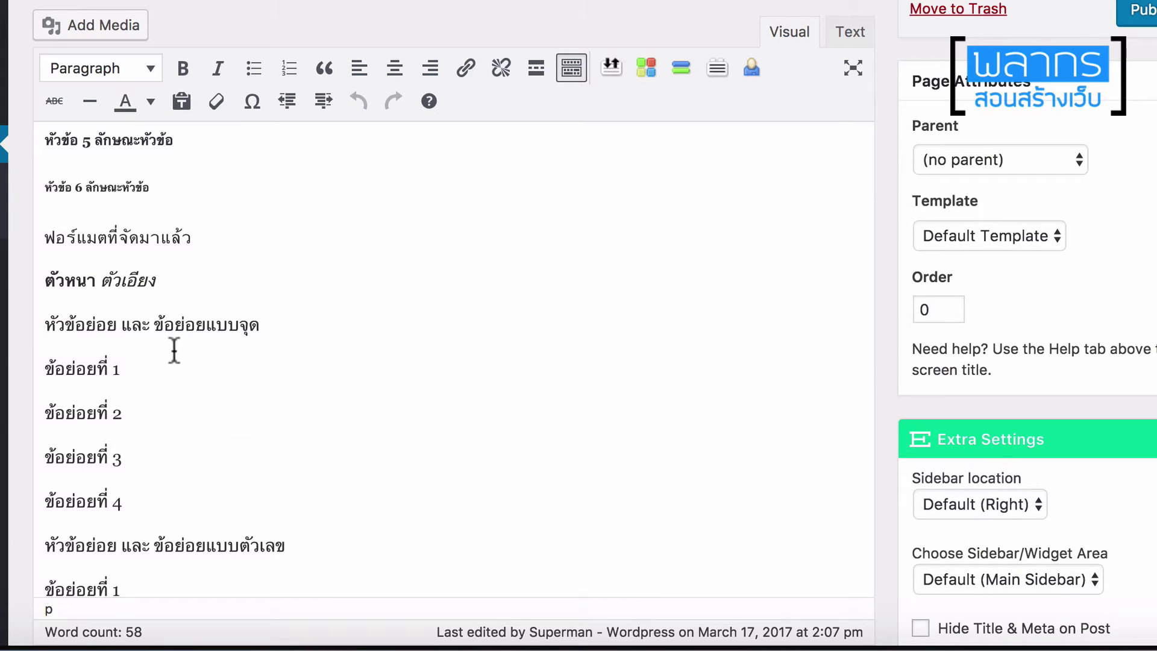
pyautogui.moveTo(45, 364); pyautogui.dragTo(122, 500)
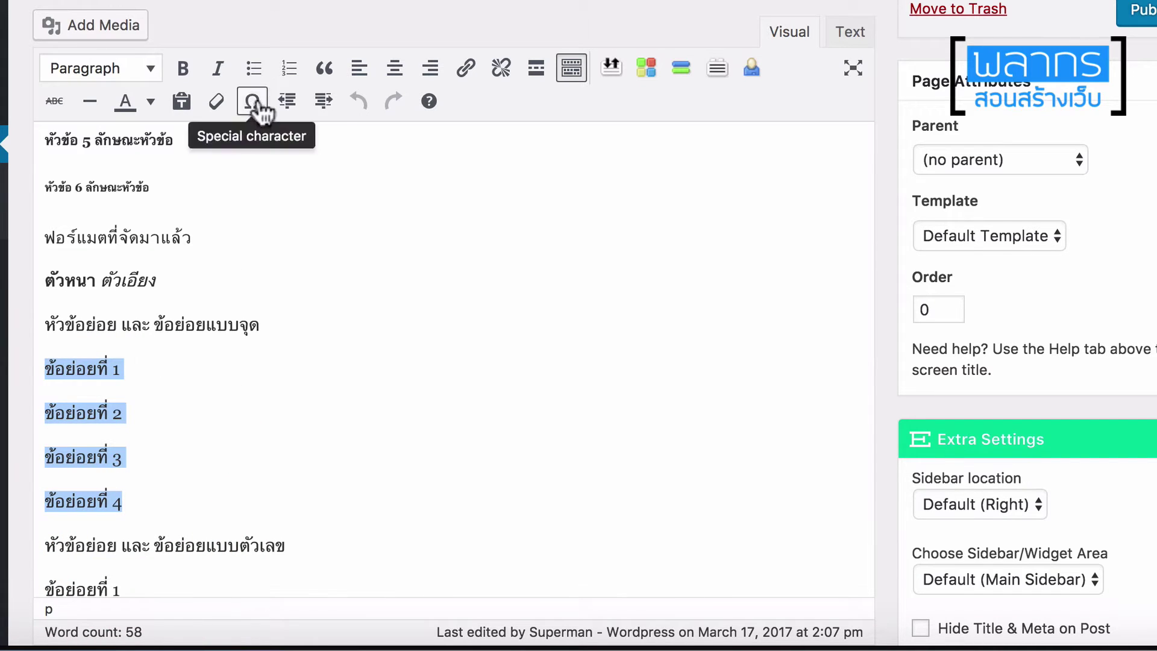
pyautogui.click(256, 71)
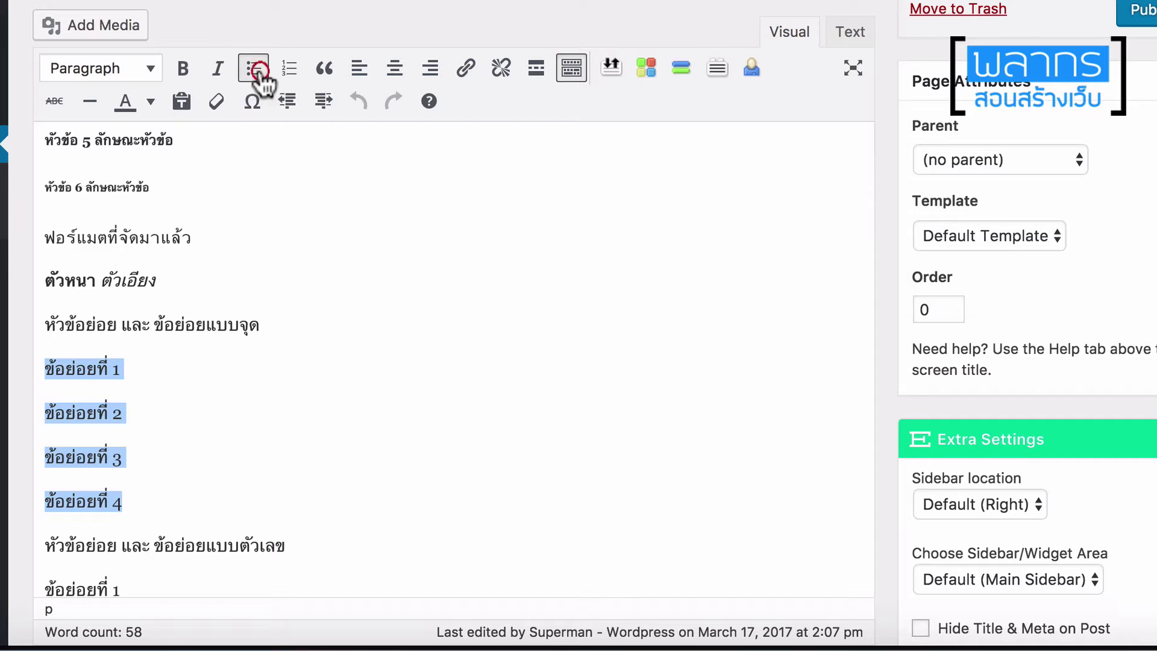
pyautogui.scroll(-1, 180, 391)
# Step: Add a new item "ข้อย่อยที่ 5" at the end of the bulleted list
pyautogui.click(182, 410)
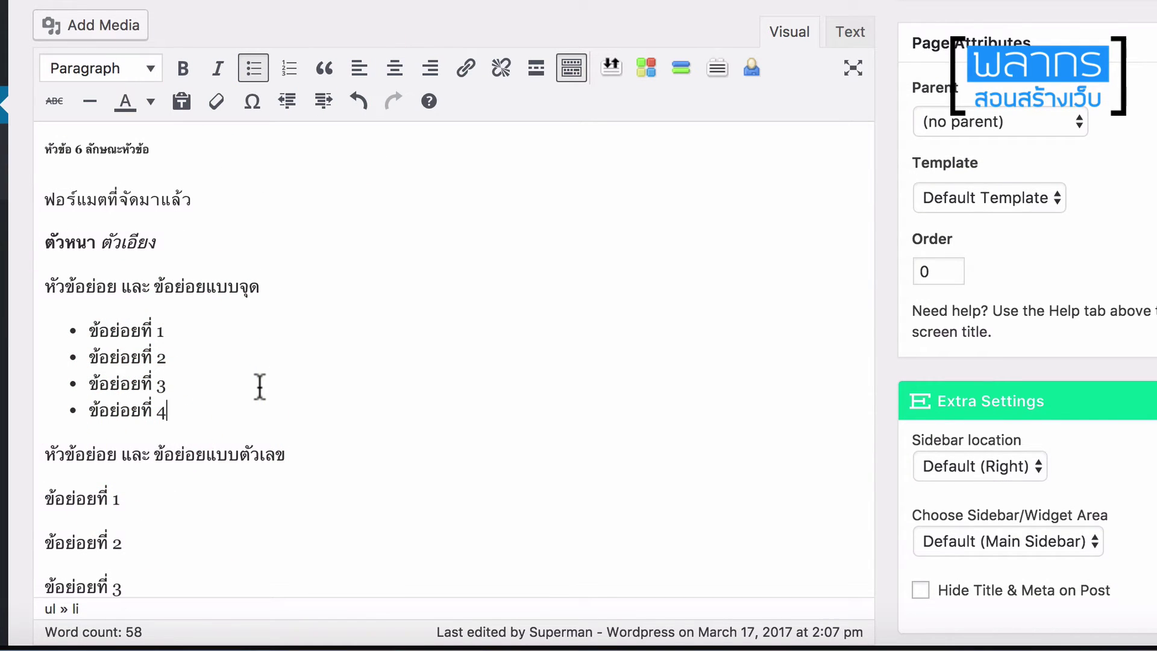
pyautogui.press('Return')
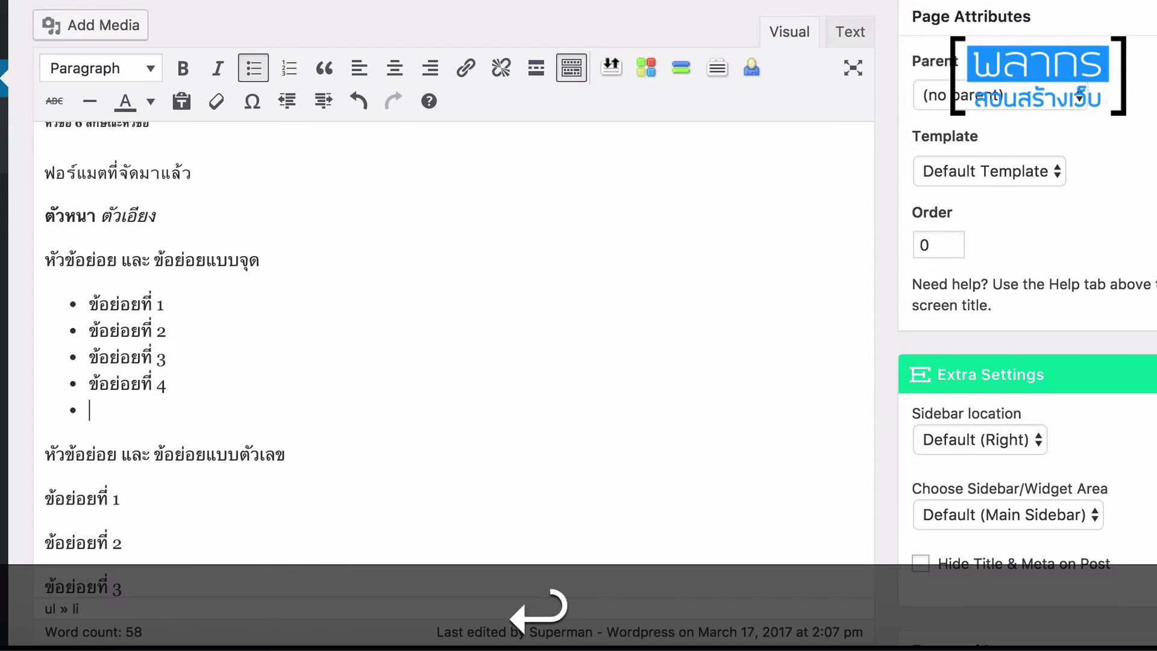
pyautogui.write('-hv')
pyautogui.press('BackSpace')
pyautogui.press('BackSpace')
pyautogui.press('BackSpace')
pyautogui.press('super+space')
pyautogui.write('ข้อย่อน')
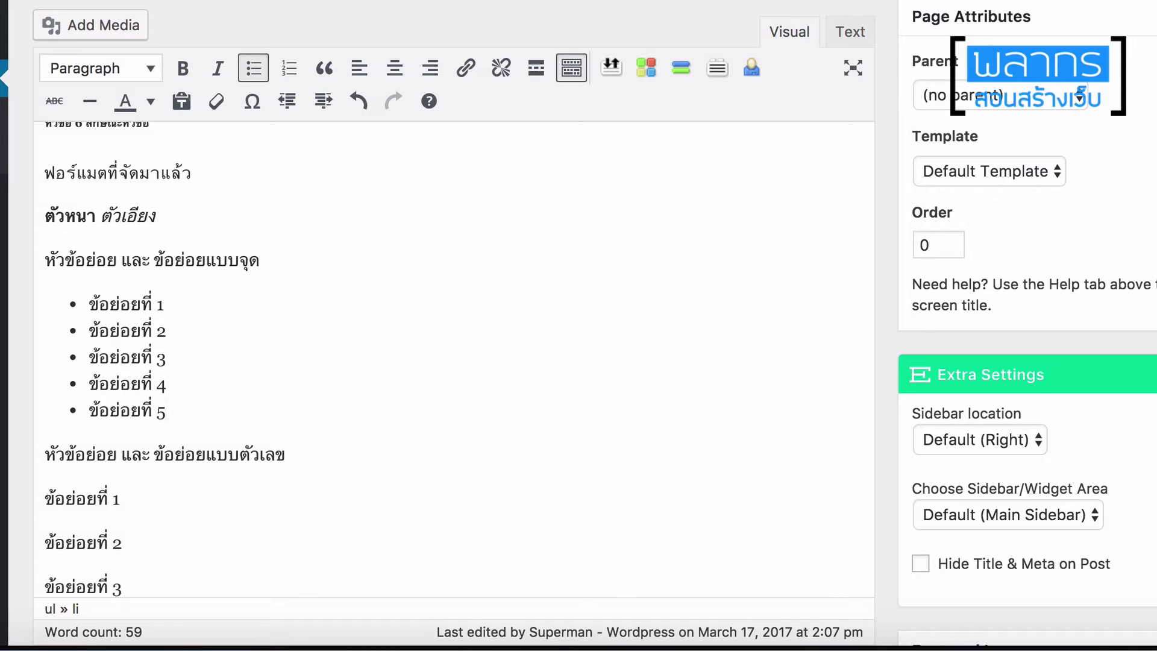
# Step: Make the four lines under "หัวข้อย่อย และ ข้อย่อยแบบตัวเลข" a numbered list and insert the item "ข้อแทรก" after the second one
pyautogui.scroll(-5, 115, 415)
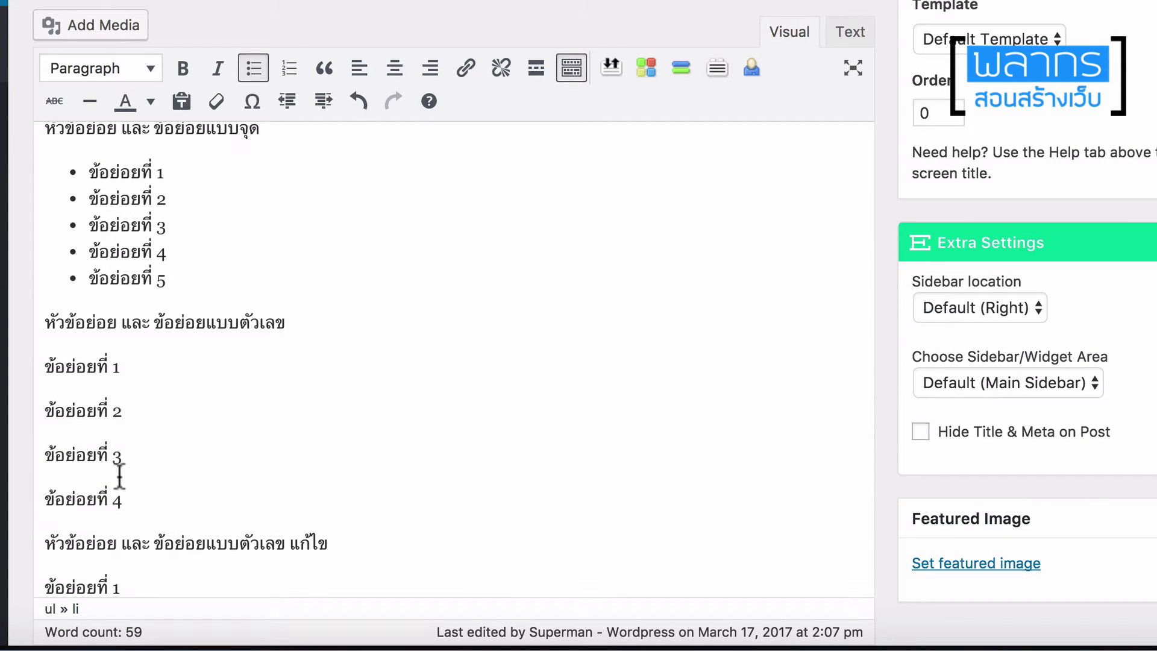
pyautogui.moveTo(136, 501); pyautogui.dragTo(63, 366)
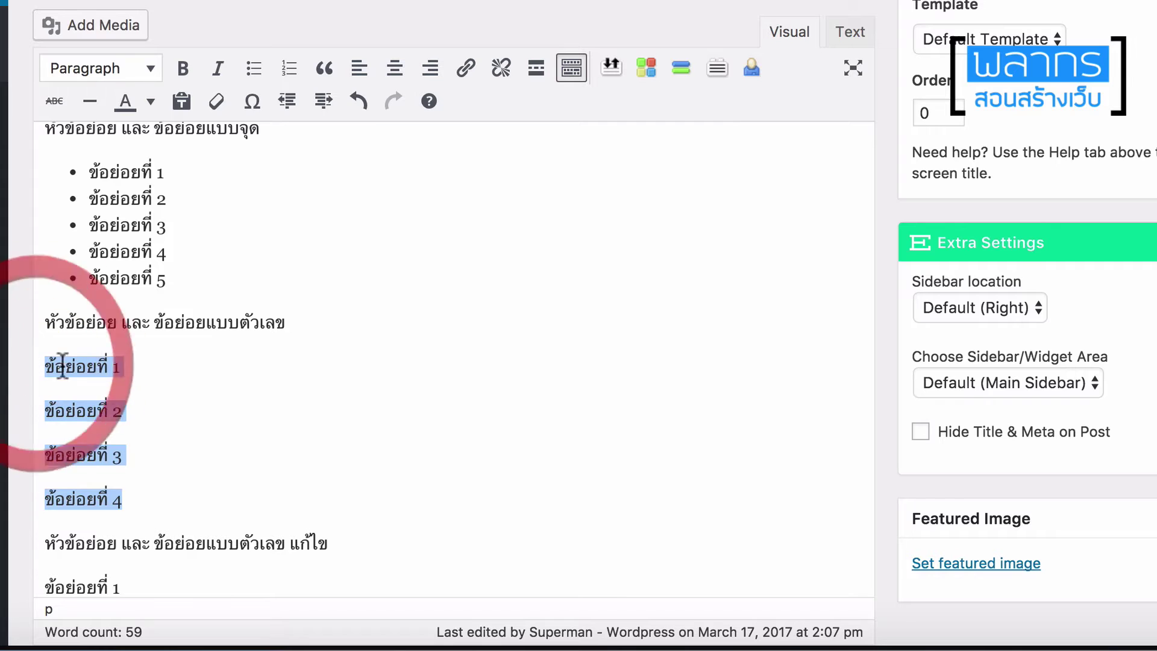
pyautogui.click(289, 68)
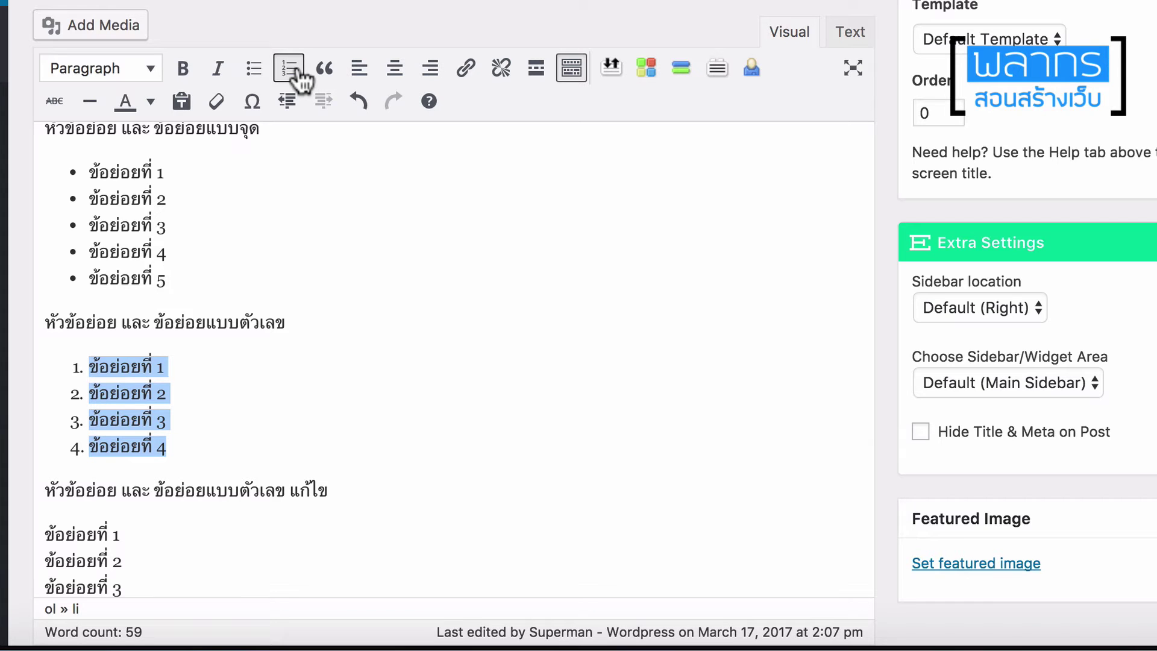
pyautogui.click(215, 395)
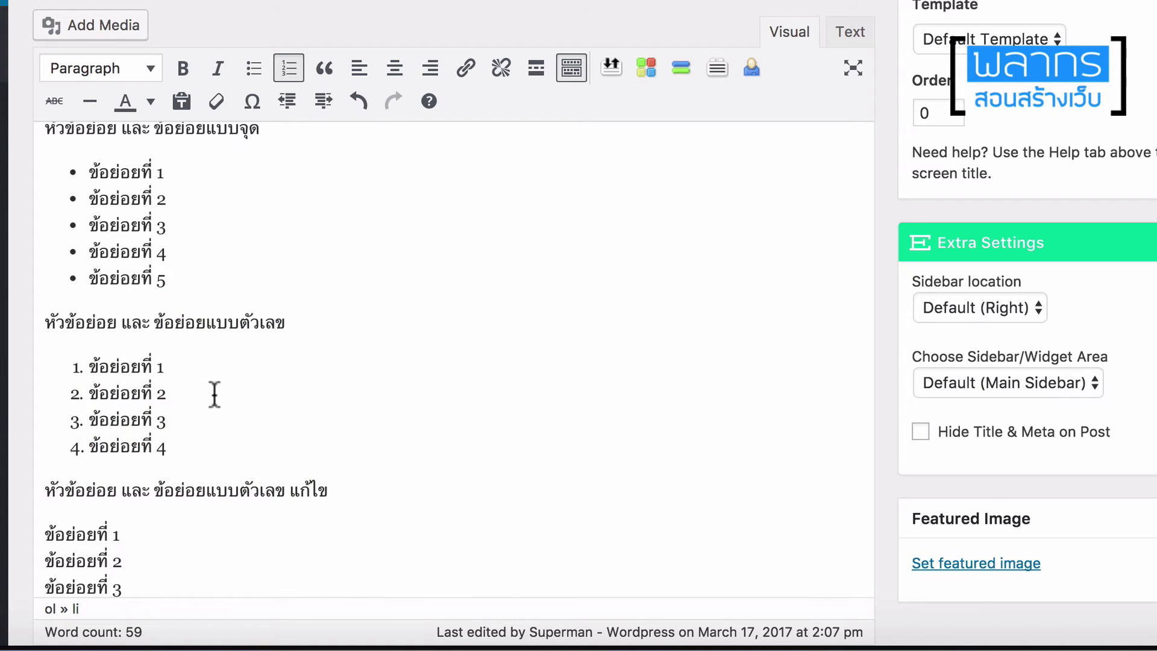
pyautogui.press('Return')
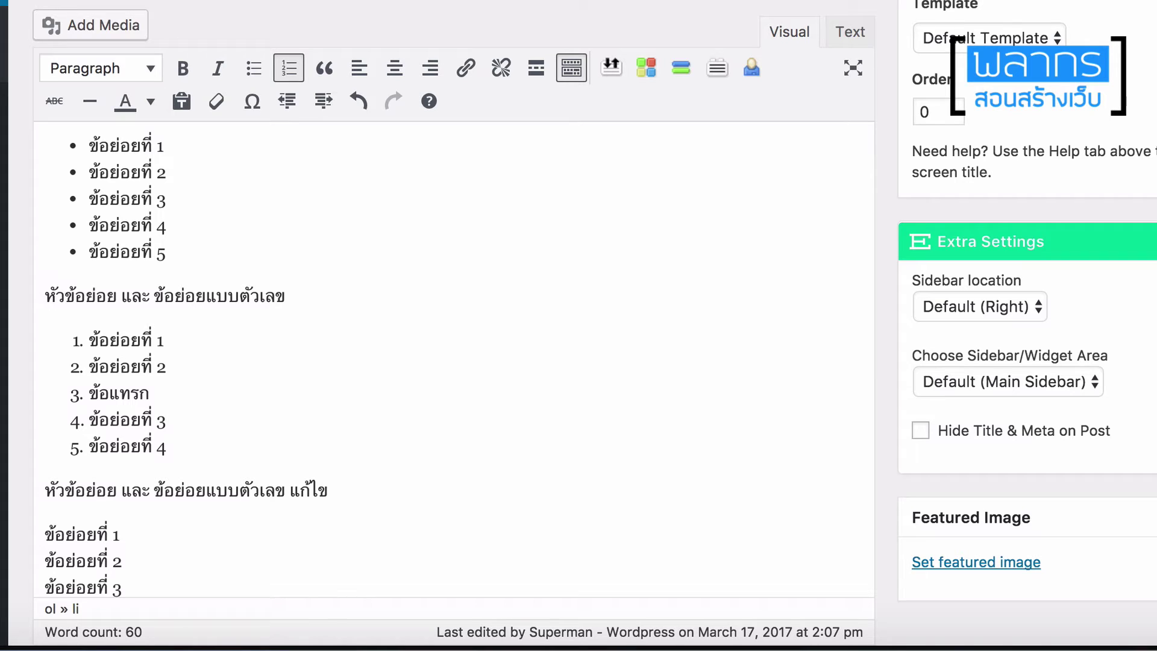
# Step: Apply bulleted list formatting to the four lines under "หัวข้อย่อย และ ข้อย่อยแบบตัวเลข แก้ไข"
pyautogui.scroll(-5, 213, 393)
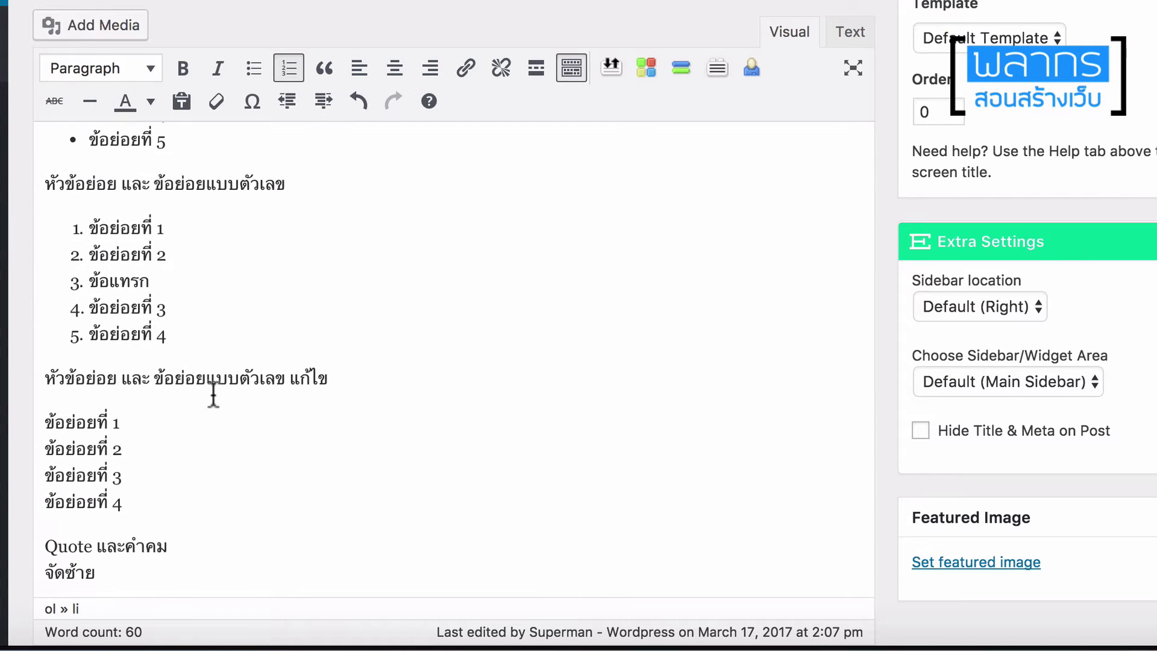
pyautogui.scroll(-1, 213, 393)
pyautogui.moveTo(150, 434); pyautogui.dragTo(30, 355)
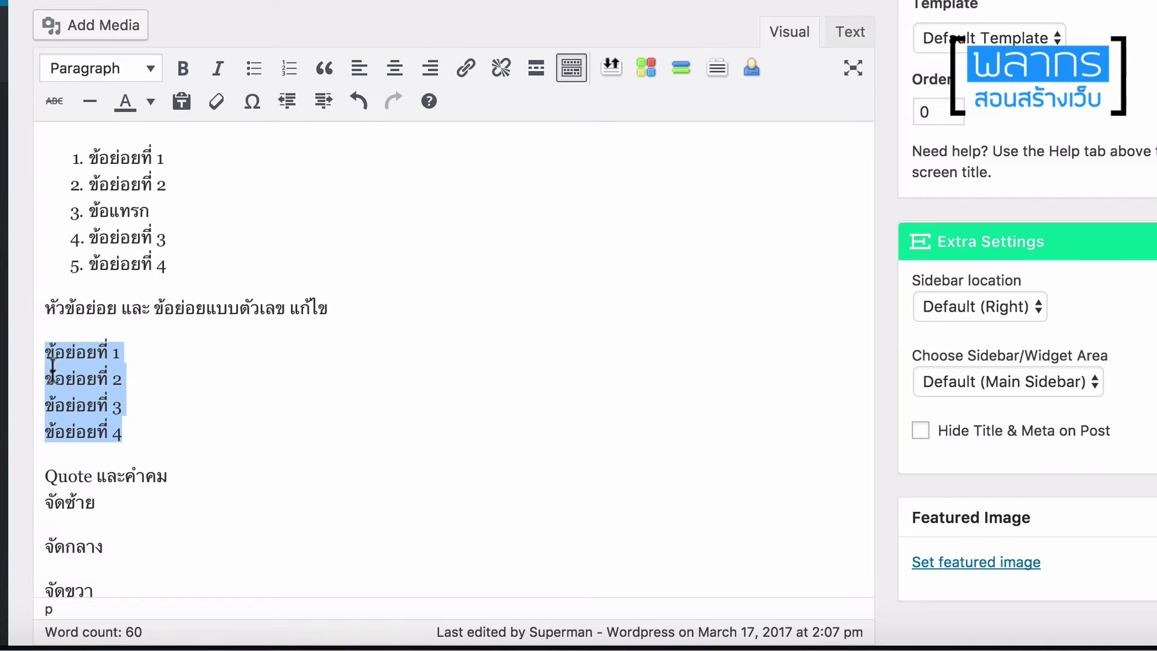
pyautogui.click(256, 73)
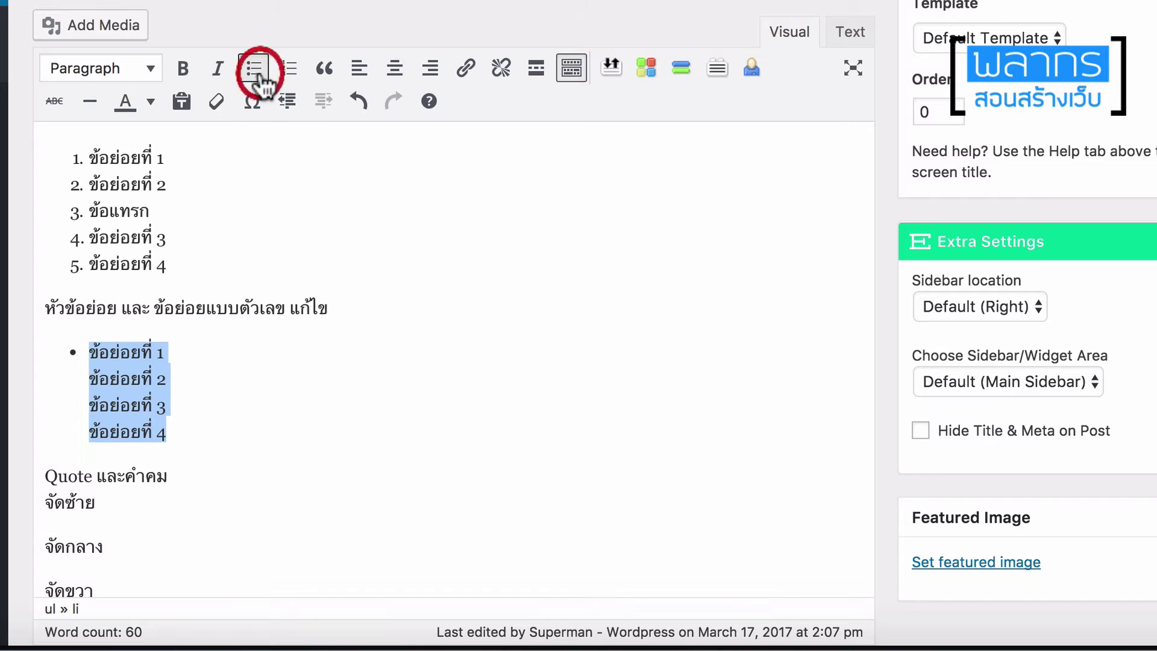
pyautogui.click(209, 377)
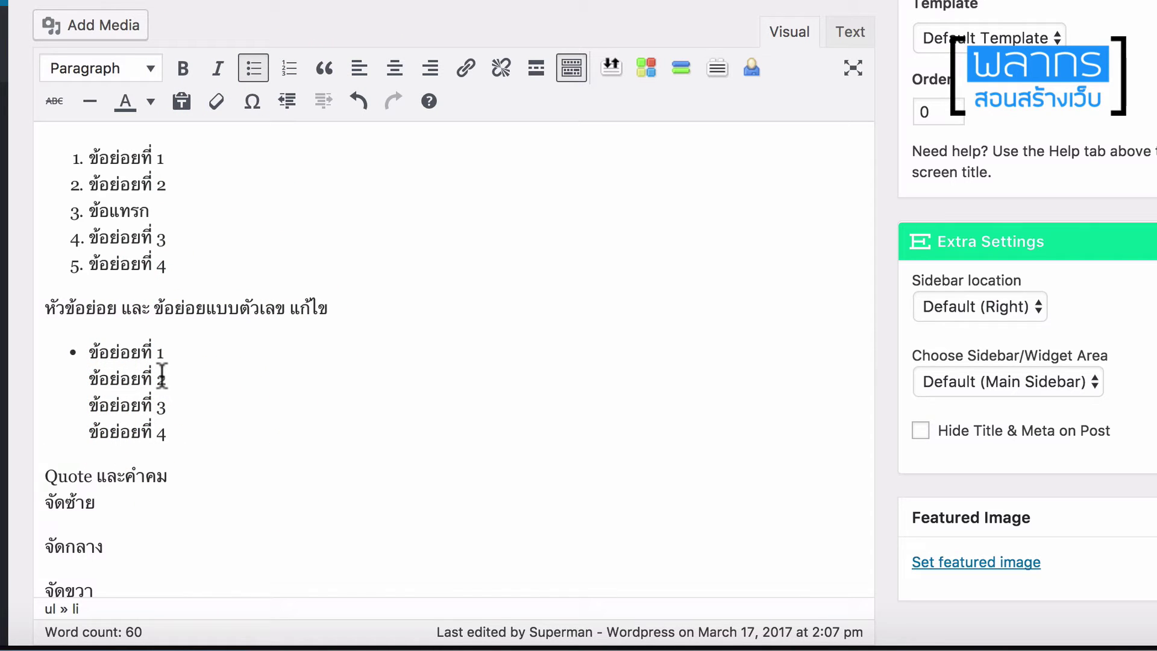
# Step: Replace the line breaks before "ข้อย่อยที่ 2", "ข้อย่อยที่ 3" and "ข้อย่อยที่ 4" with new paragraphs so each is a separate bullet
pyautogui.click(89, 377)
pyautogui.press('BackSpace')
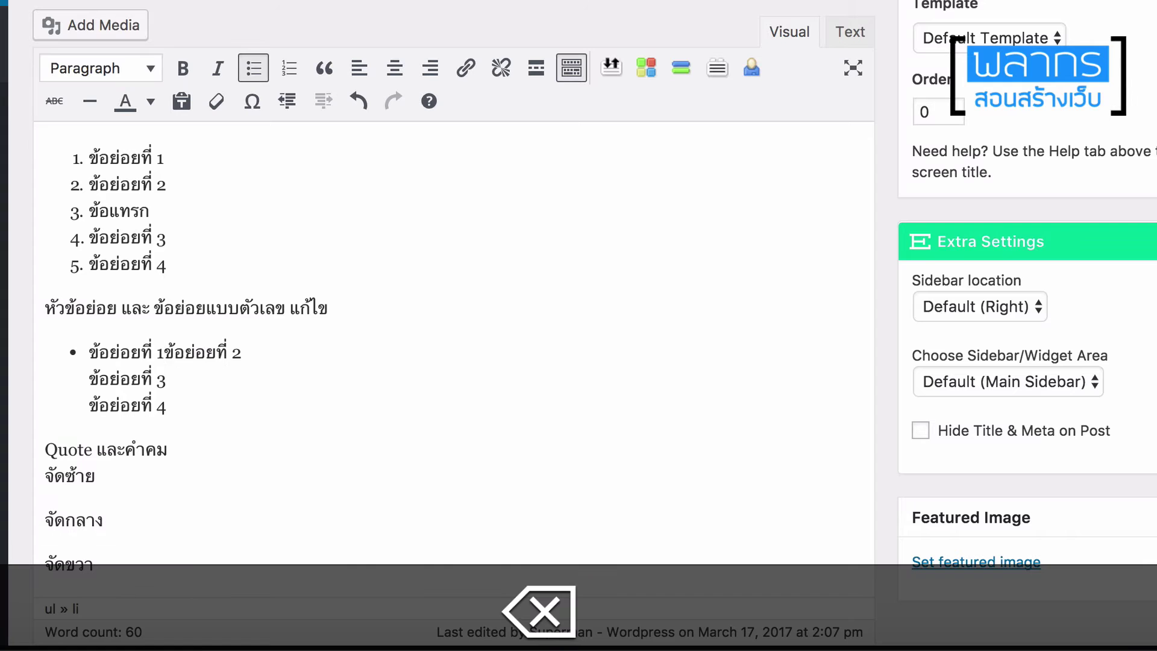
pyautogui.press('Return')
pyautogui.press('Down')
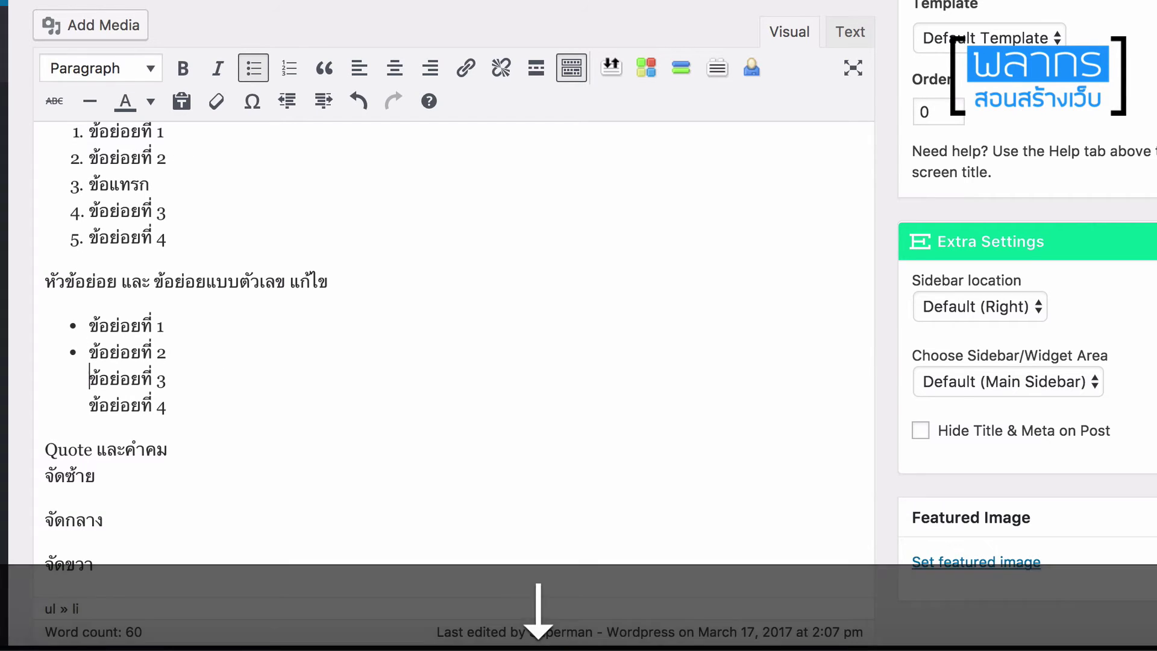
pyautogui.press('BackSpace')
pyautogui.press('Return')
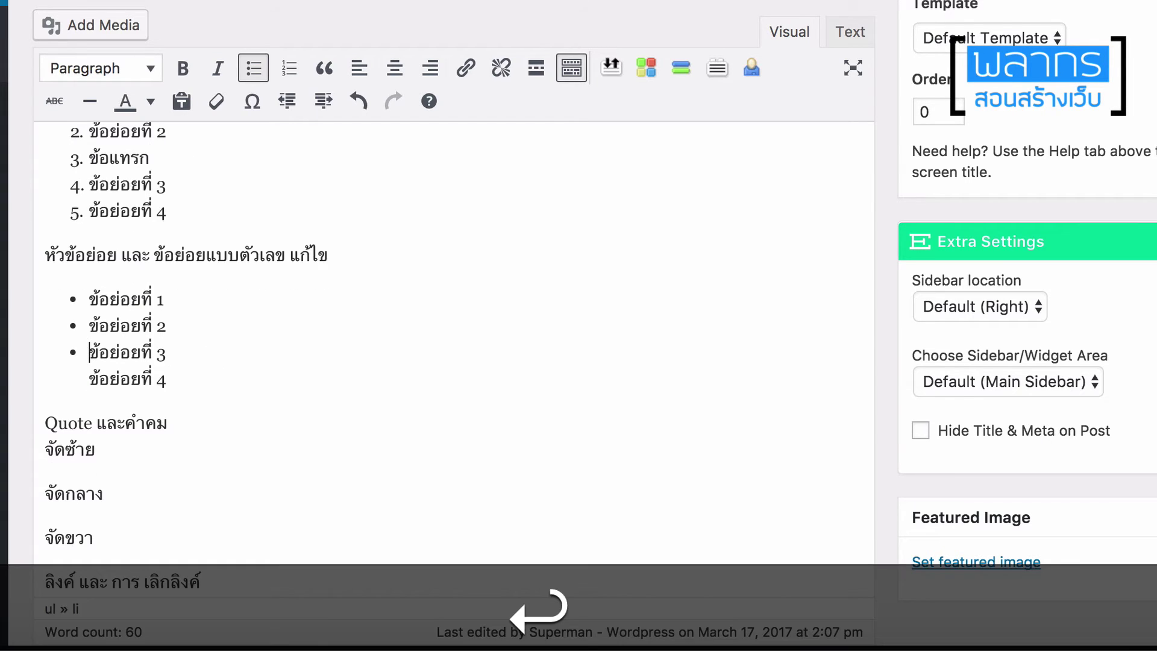
pyautogui.press('Down')
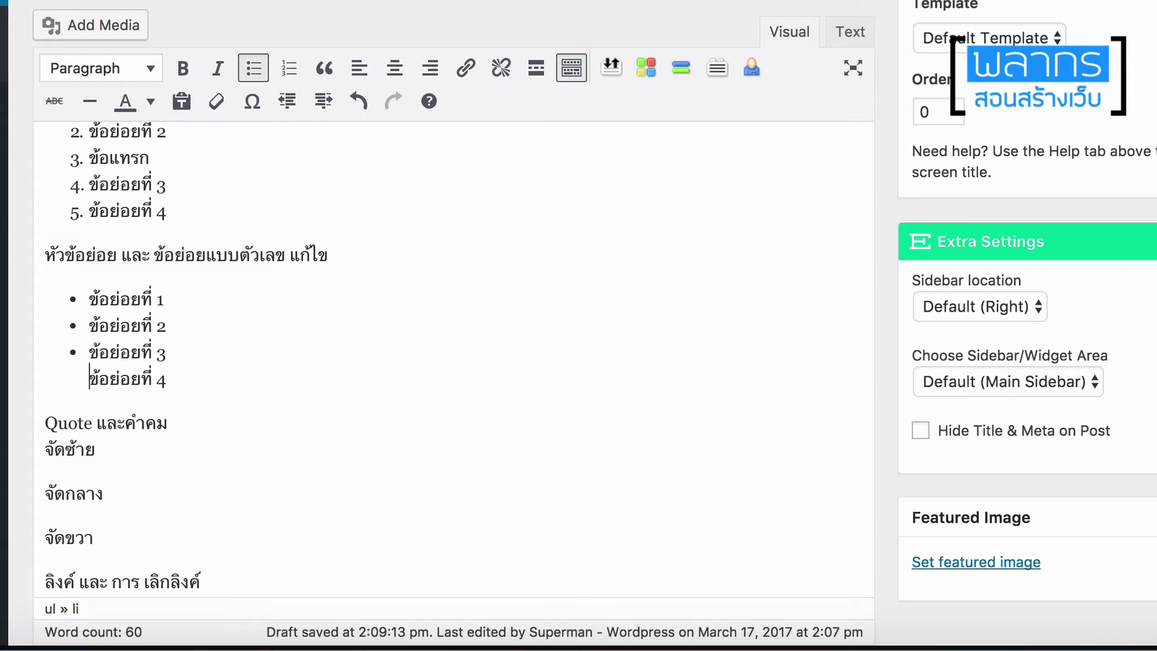
pyautogui.press('BackSpace')
pyautogui.press('Return')
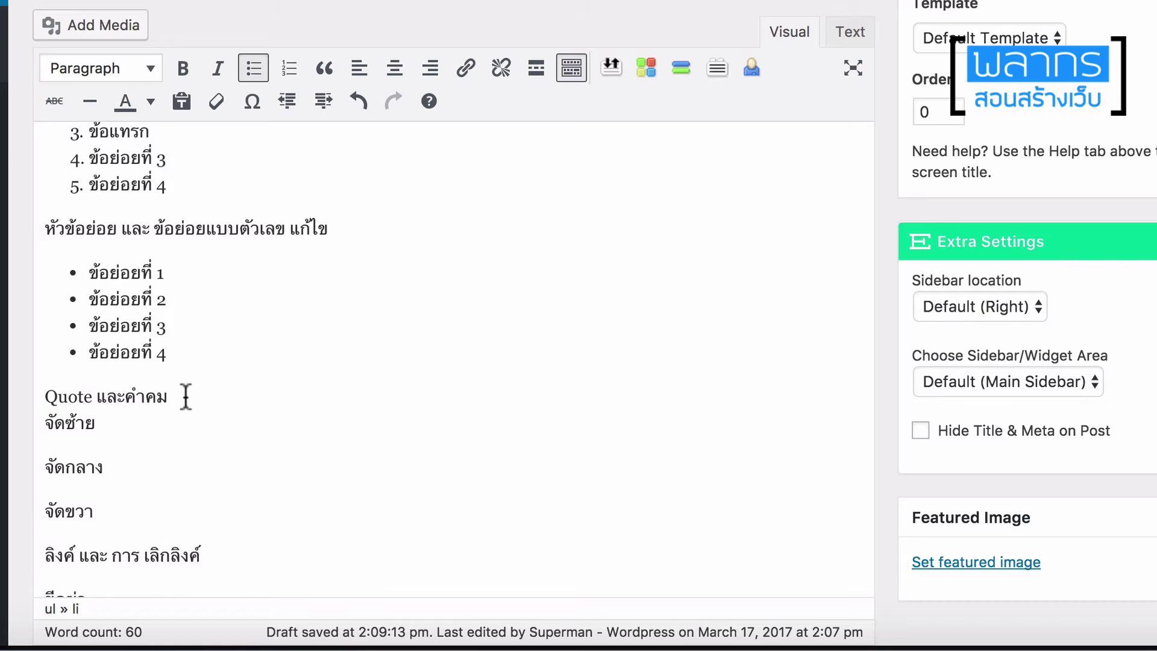
# Step: Format the line "Quote และคำคม" as a blockquote and put "จัดซ้าย" in its own paragraph outside the quote
pyautogui.scroll(-3, 183, 395)
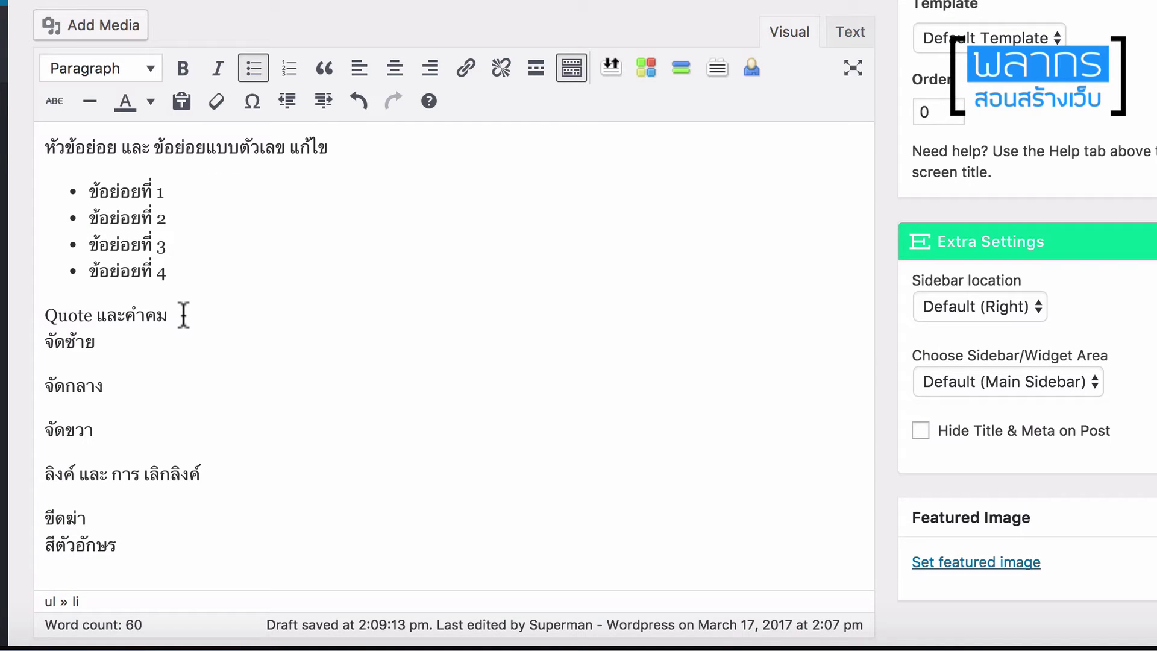
pyautogui.moveTo(183, 315); pyautogui.dragTo(21, 314)
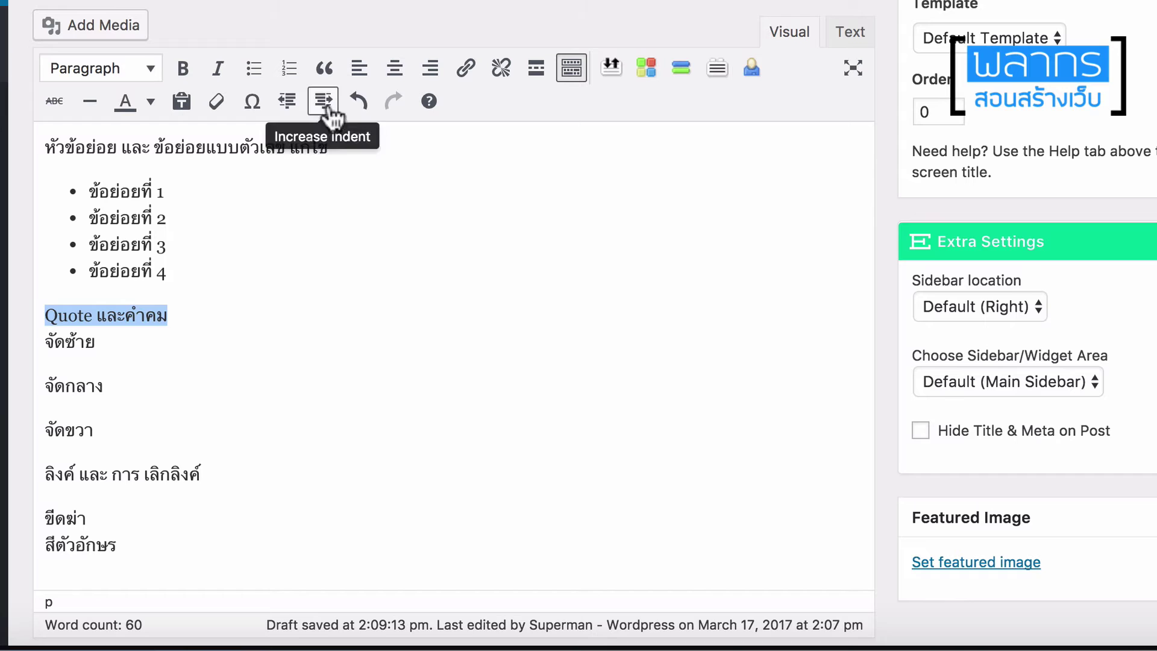
pyautogui.click(335, 74)
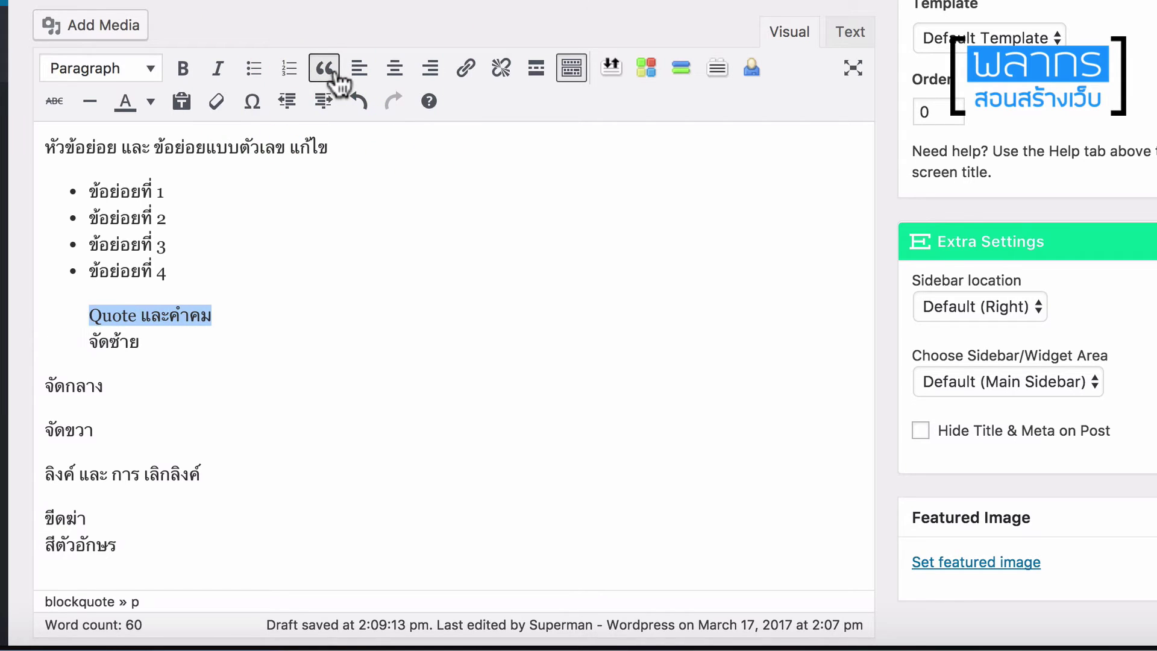
pyautogui.click(89, 339)
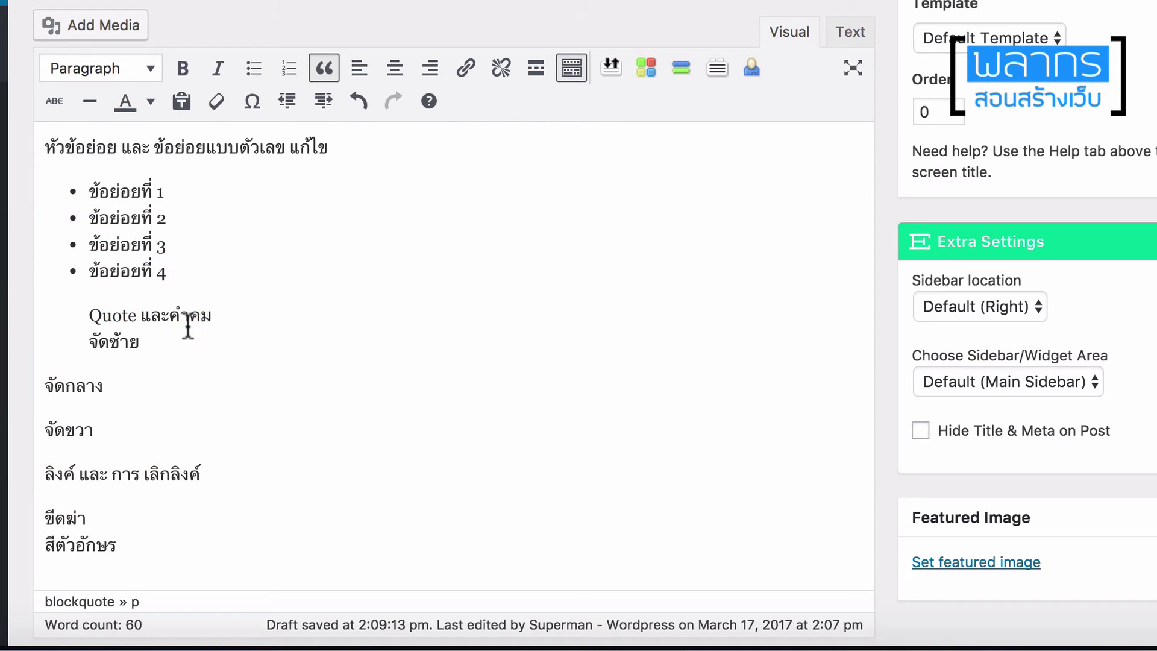
pyautogui.press('Return')
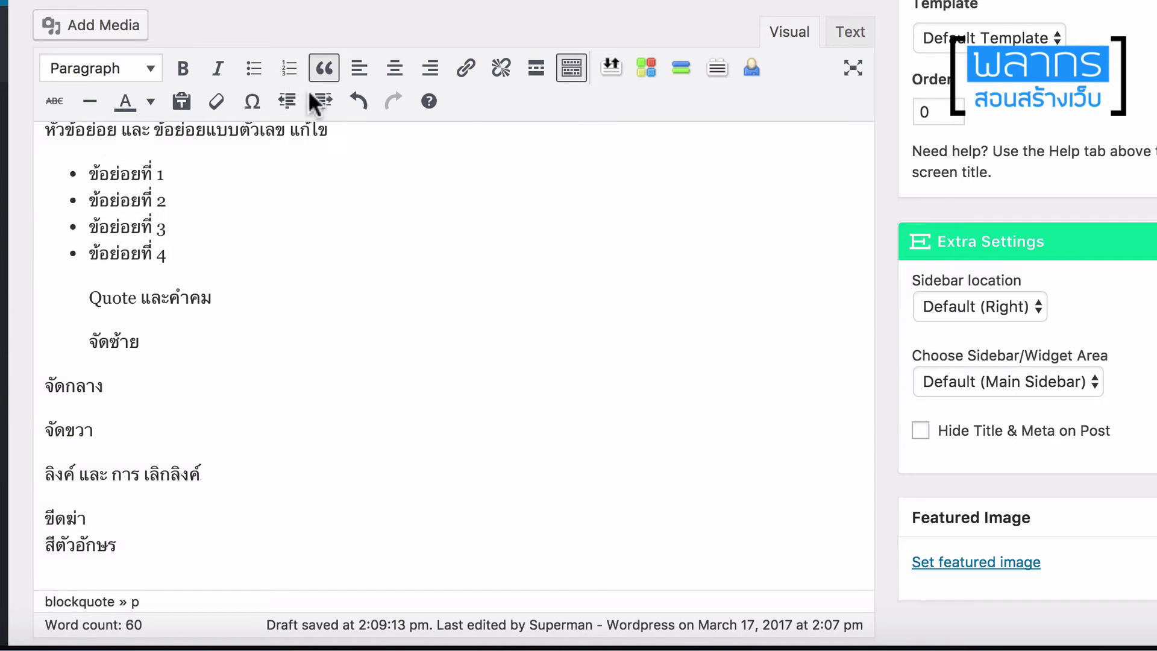
pyautogui.click(326, 71)
pyautogui.click(235, 298)
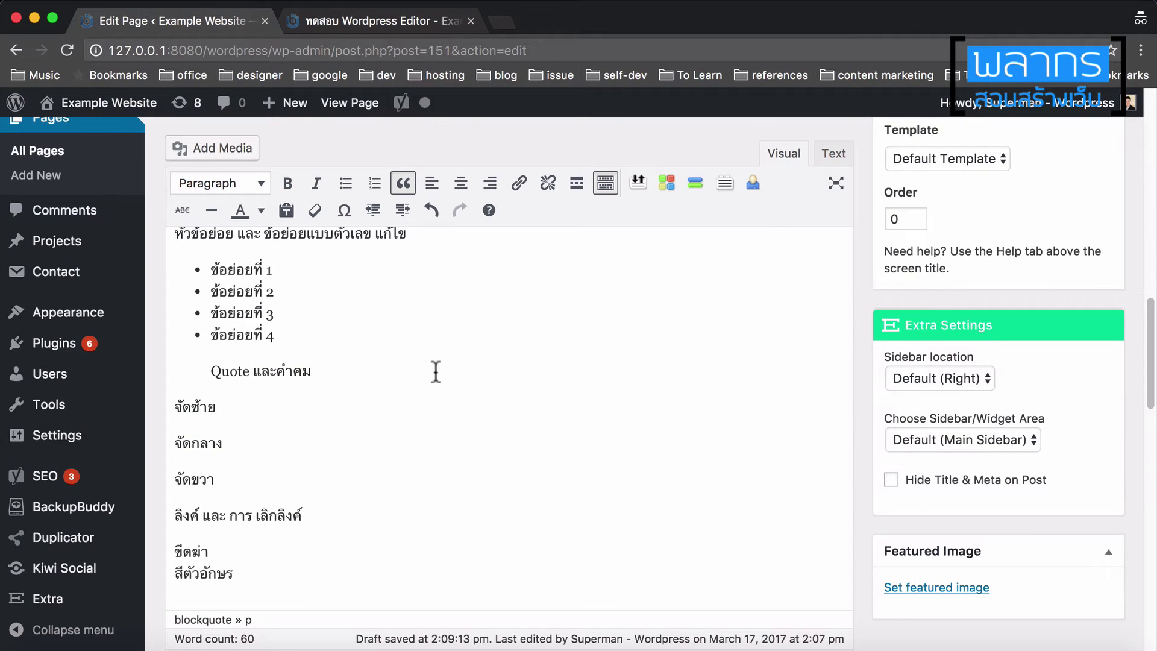
# Step: Save the page as a draft
pyautogui.scroll(10, 1059, 274)
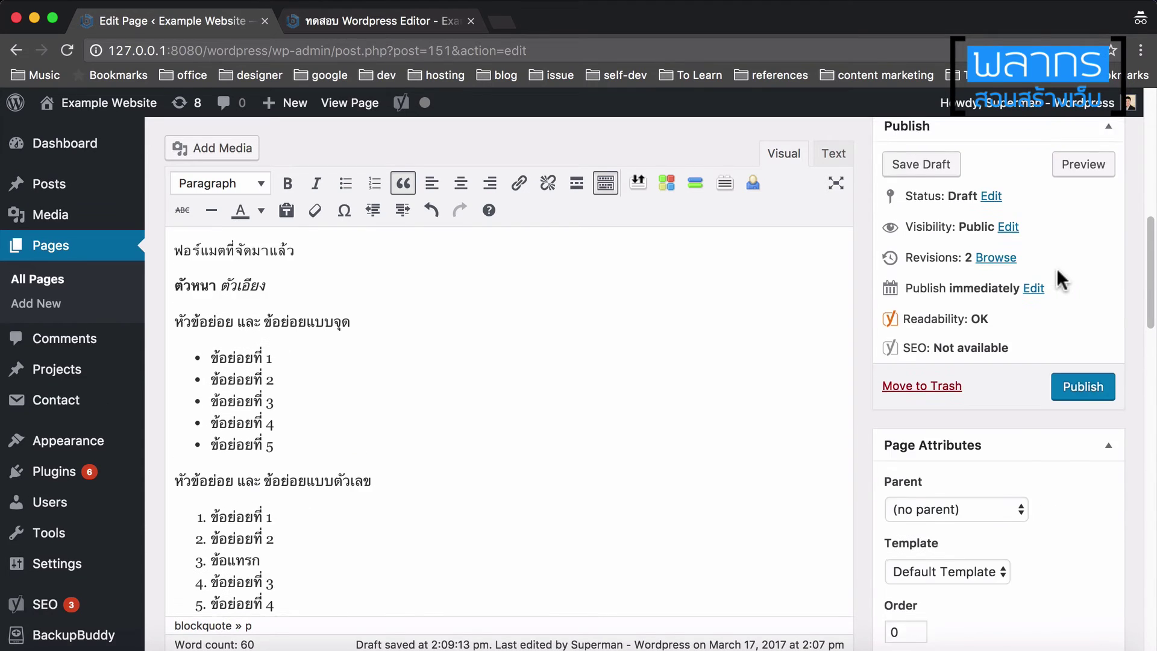
pyautogui.scroll(3, 1056, 271)
pyautogui.click(899, 190)
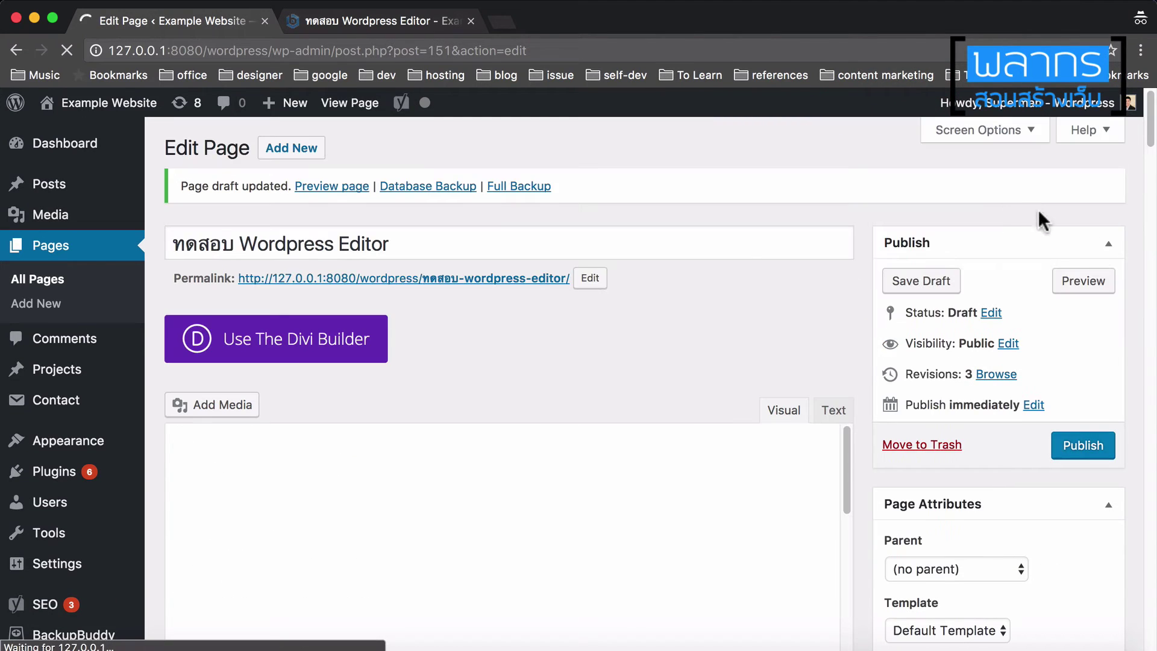
# Step: Preview the page and examine how the lists and the "Quote และคำคม" blockquote are displayed
pyautogui.click(1075, 286)
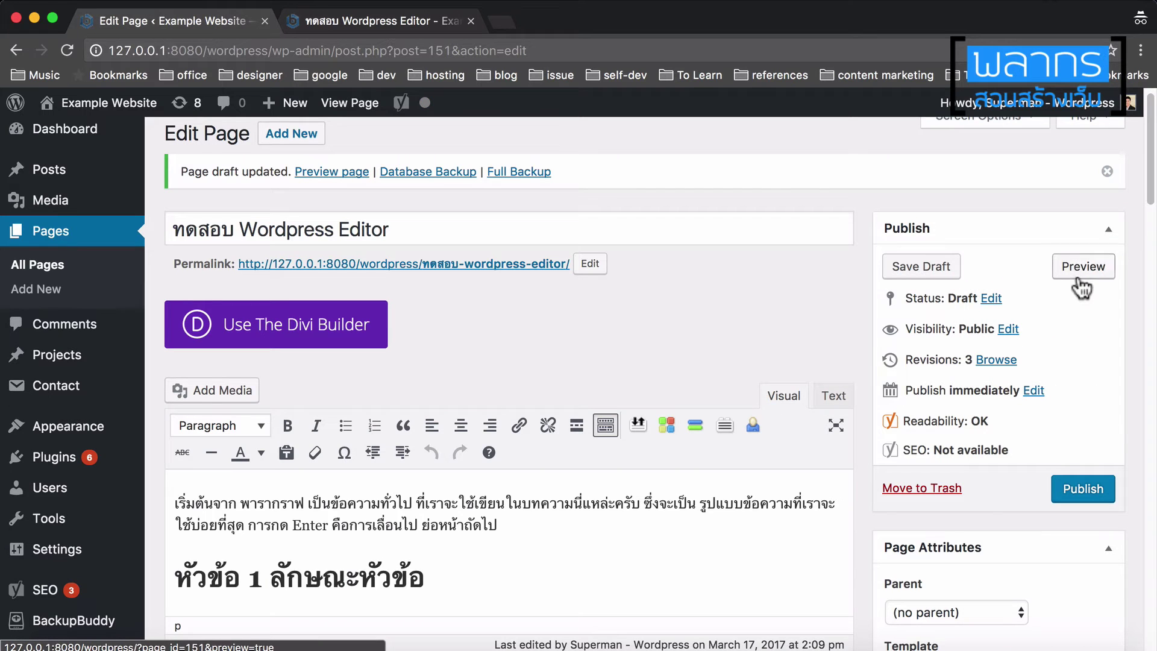
pyautogui.click(1080, 283)
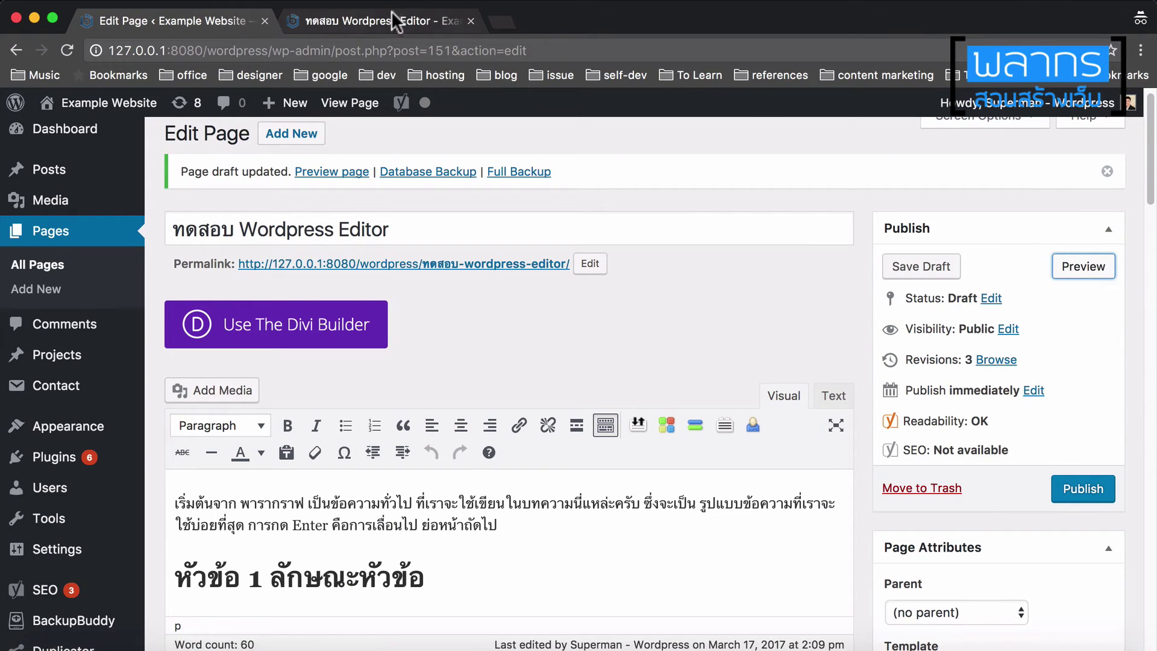
pyautogui.click(395, 23)
pyautogui.scroll(-8, 536, 380)
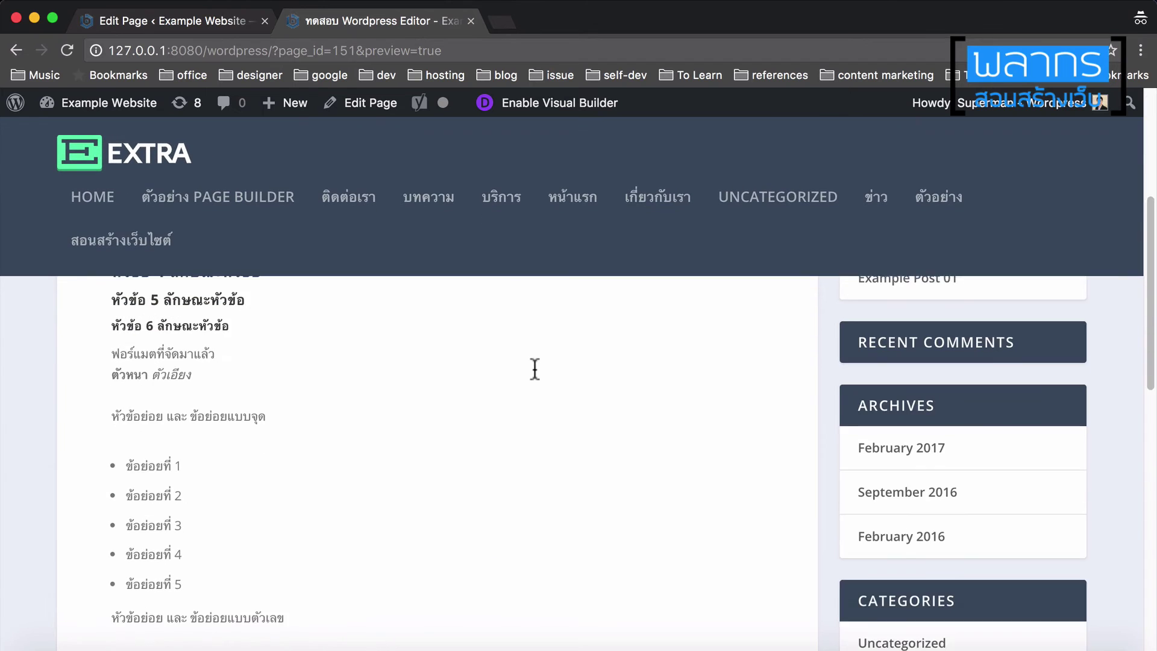
pyautogui.scroll(-7, 534, 368)
pyautogui.scroll(-3, 535, 369)
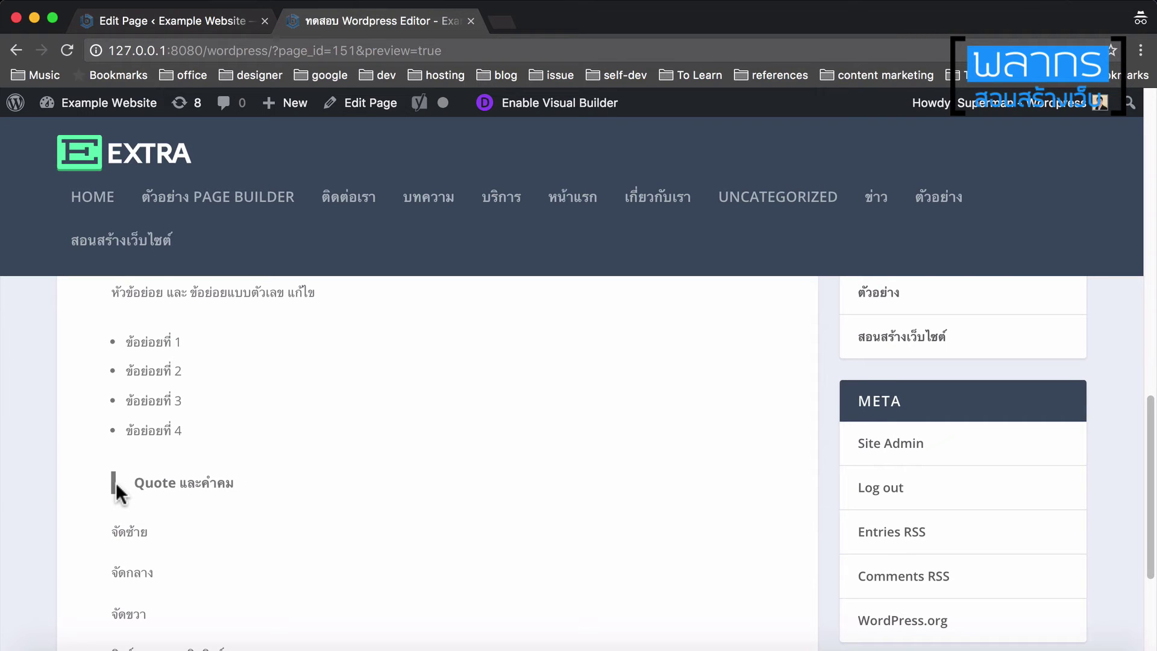
# Step: Return to the page editor and apply left alignment to the line "จัดซ้าย"
pyautogui.click(193, 17)
pyautogui.scroll(-9, 659, 504)
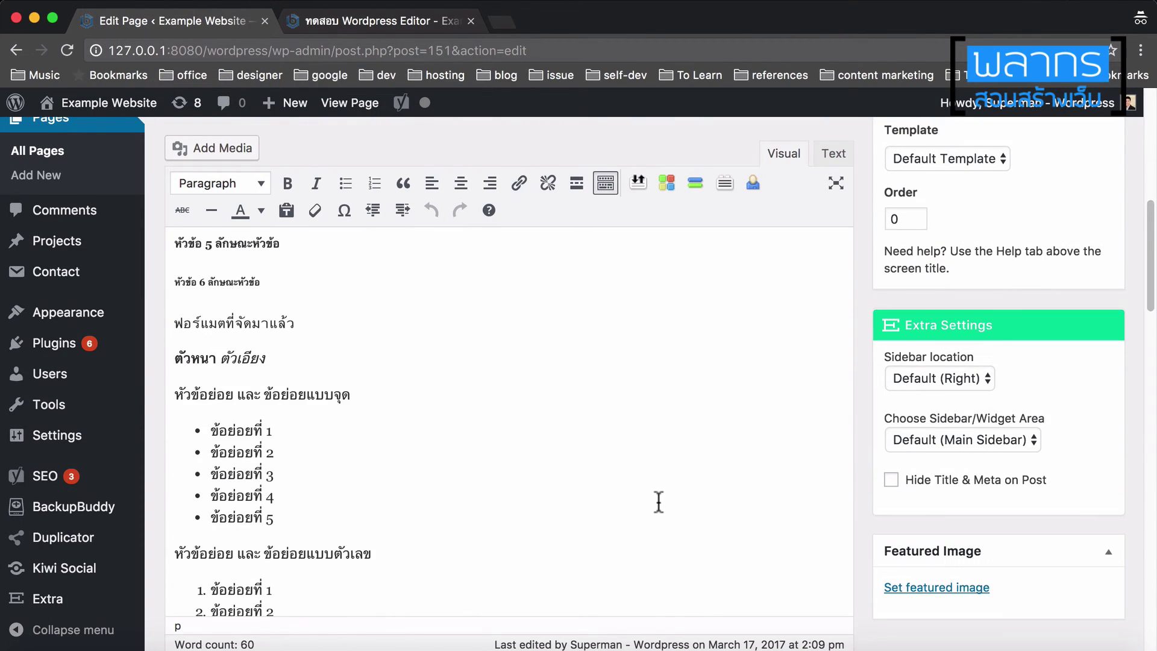
pyautogui.scroll(-10, 658, 503)
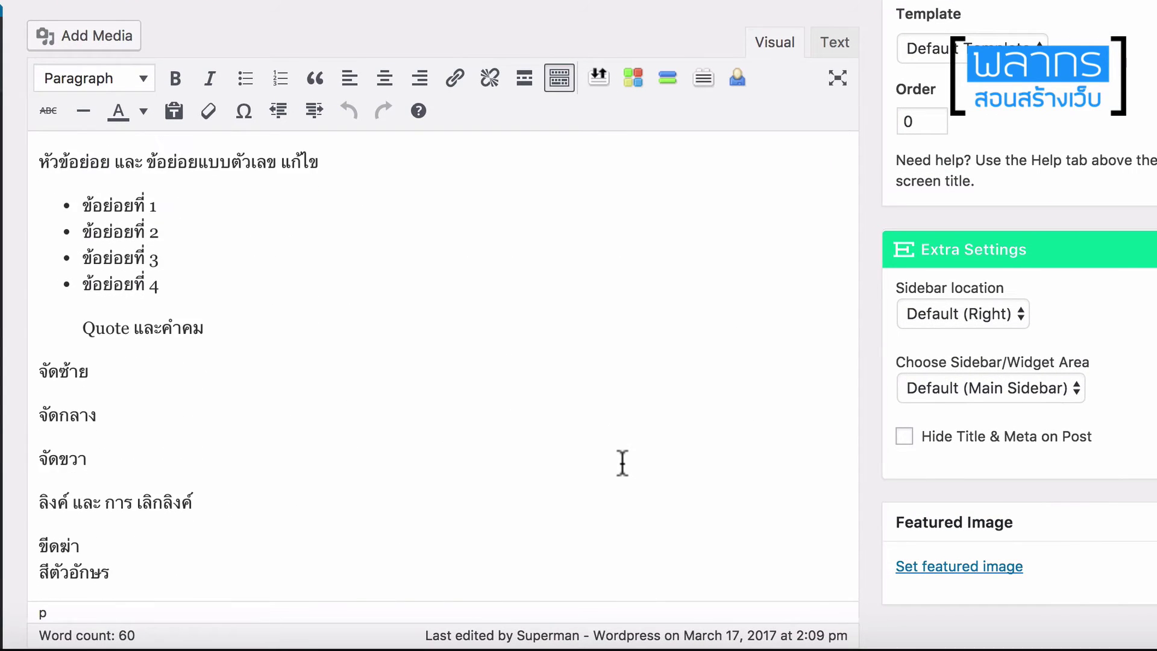
pyautogui.scroll(-2, 622, 462)
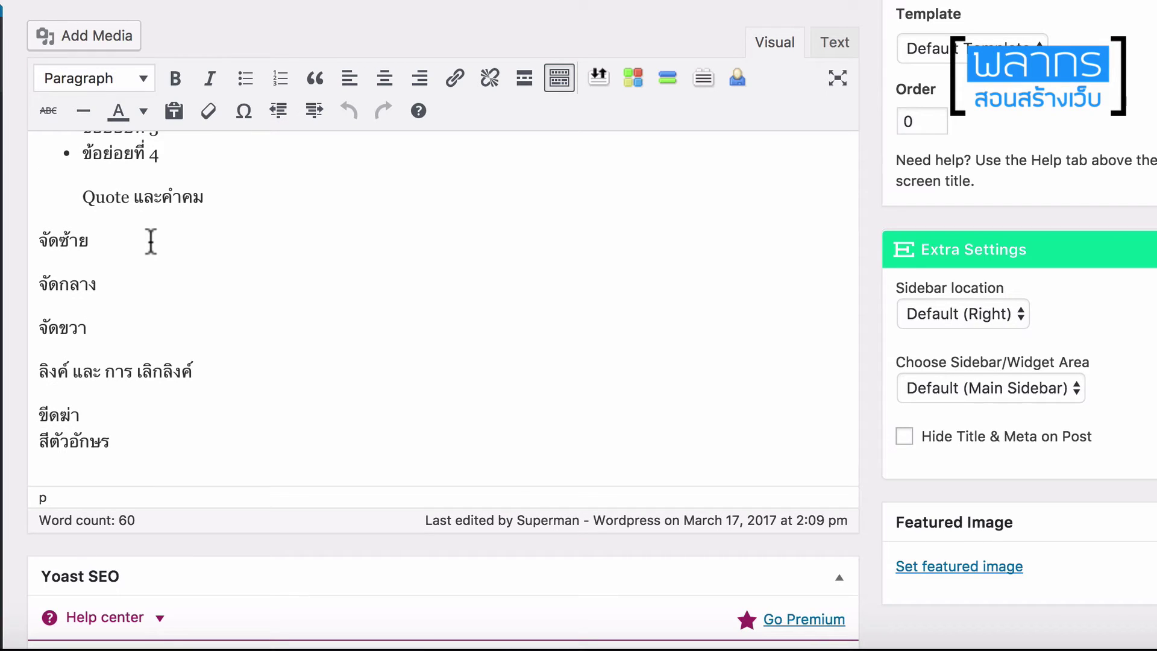
pyautogui.moveTo(150, 241); pyautogui.dragTo(36, 240)
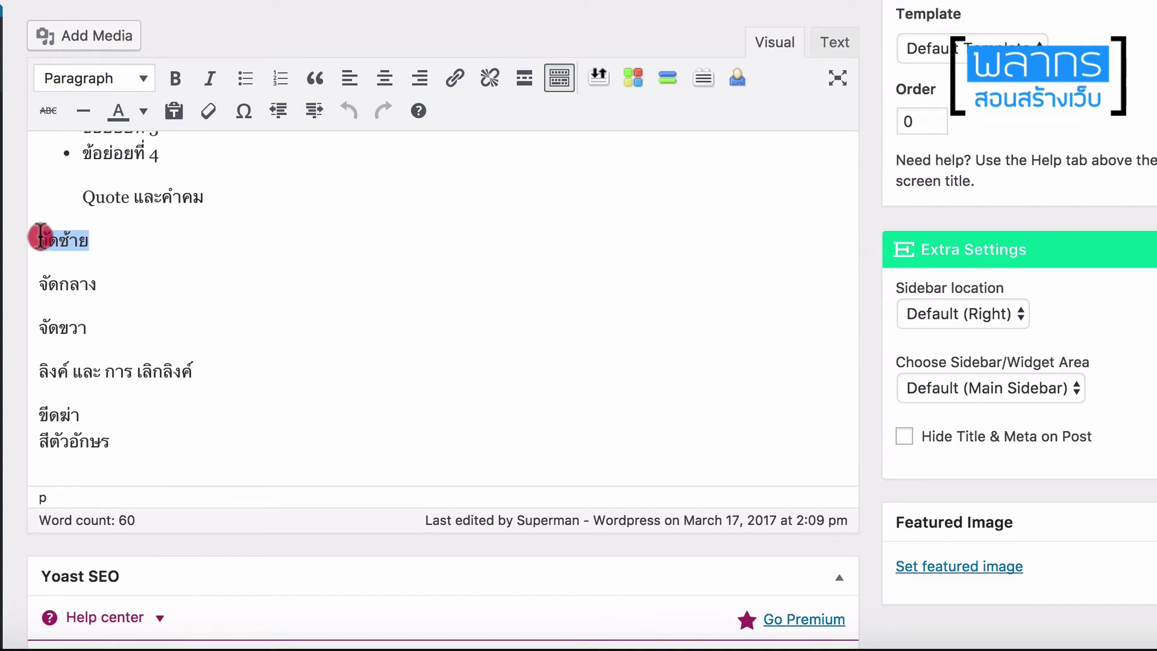
pyautogui.click(354, 84)
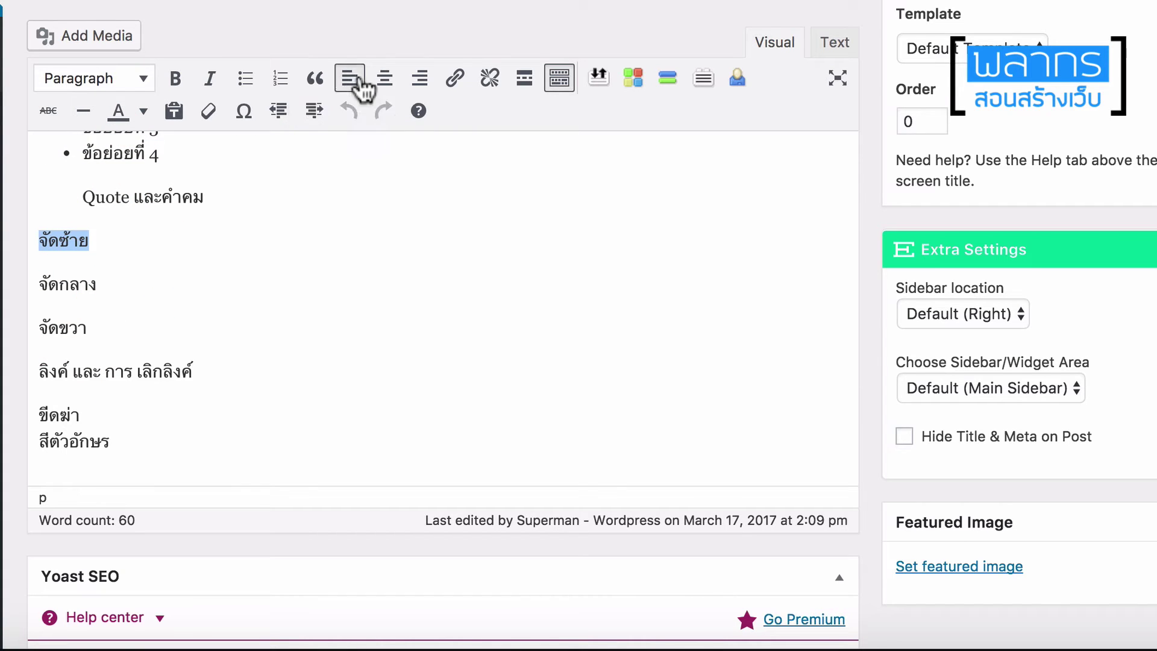
# Step: Center the line "จัดกลาง" and right-align the line "จัดขวา"
pyautogui.moveTo(40, 281); pyautogui.dragTo(95, 282)
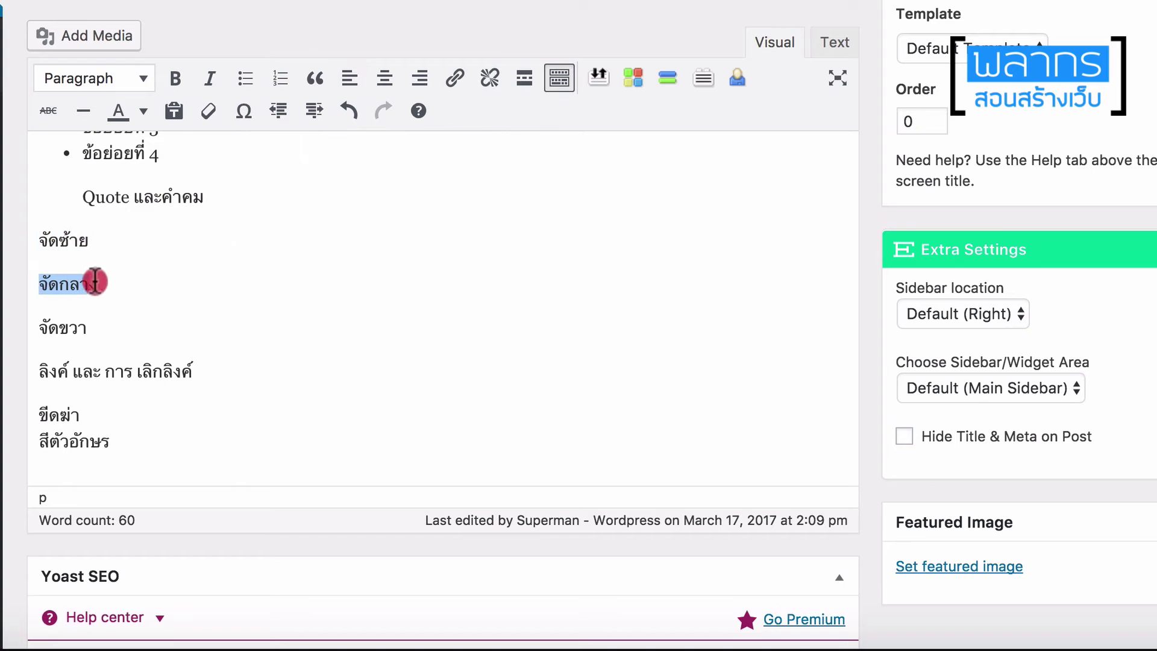
pyautogui.click(384, 78)
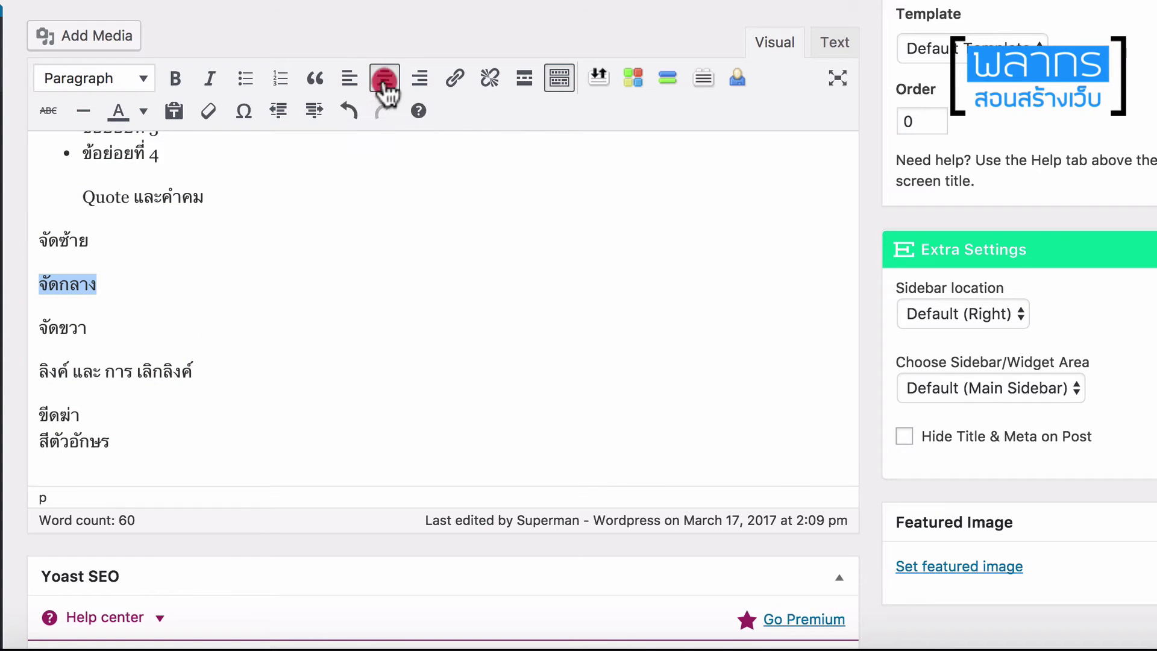
pyautogui.moveTo(92, 327); pyautogui.dragTo(38, 325)
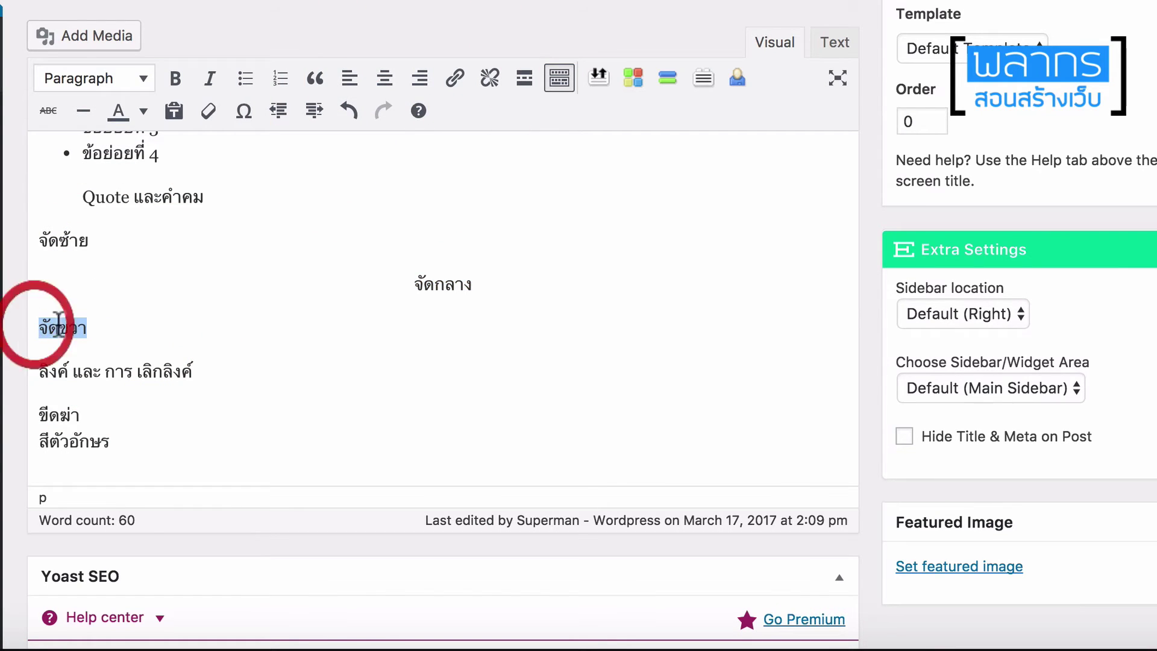
pyautogui.click(422, 81)
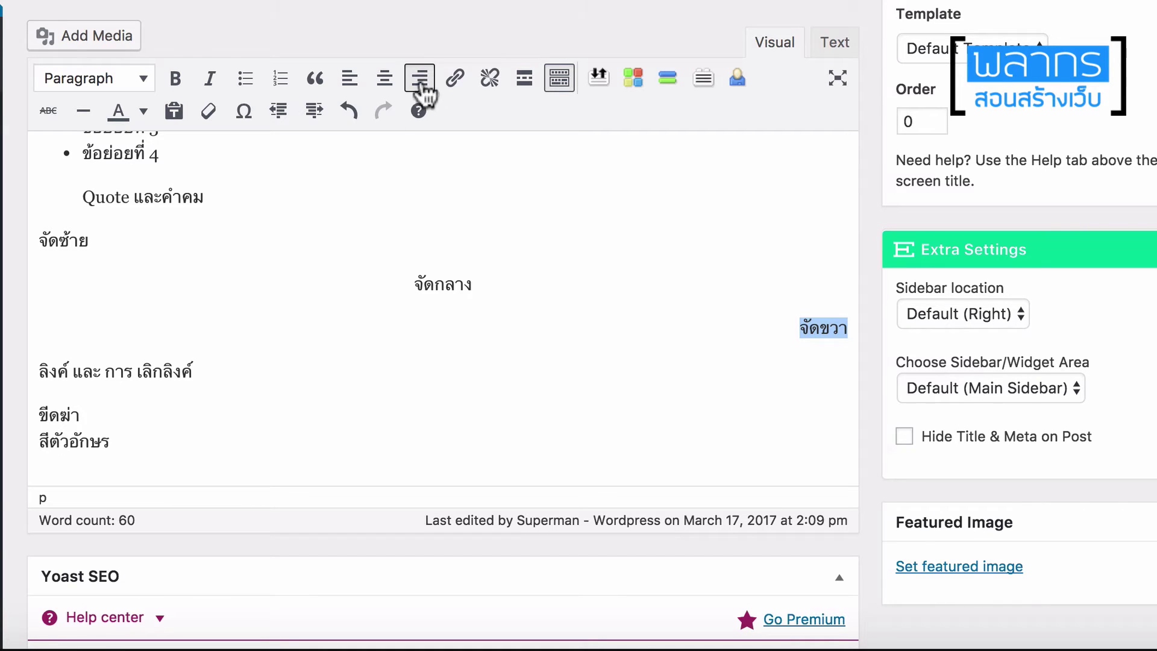
pyautogui.moveTo(244, 375); pyautogui.dragTo(37, 372)
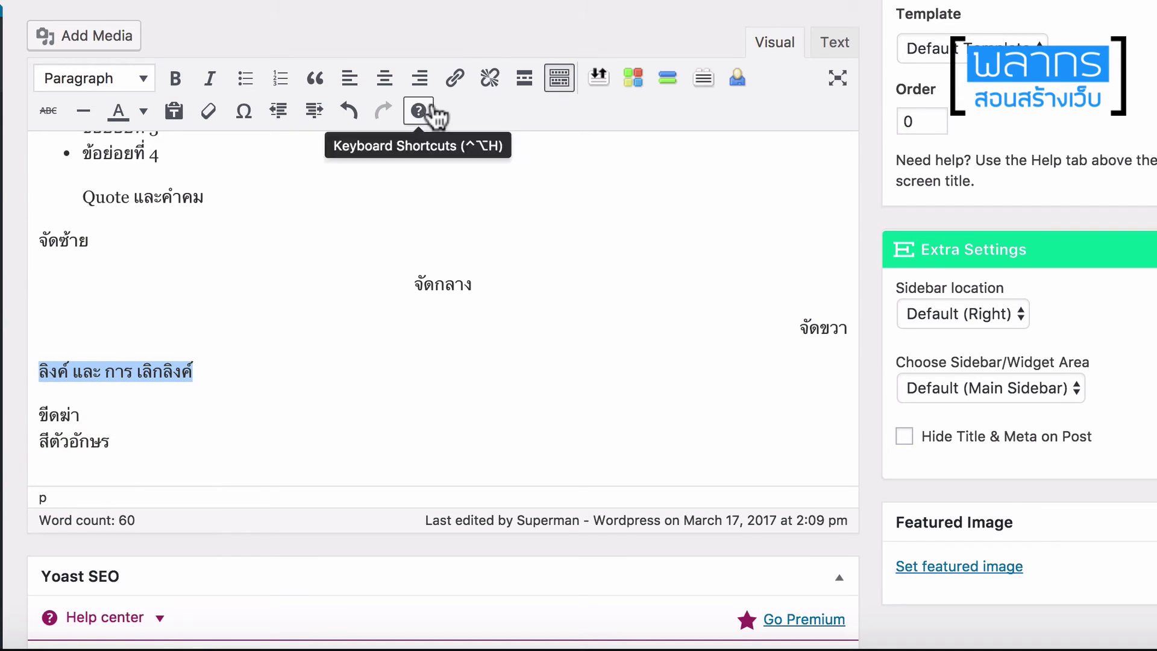
pyautogui.click(457, 90)
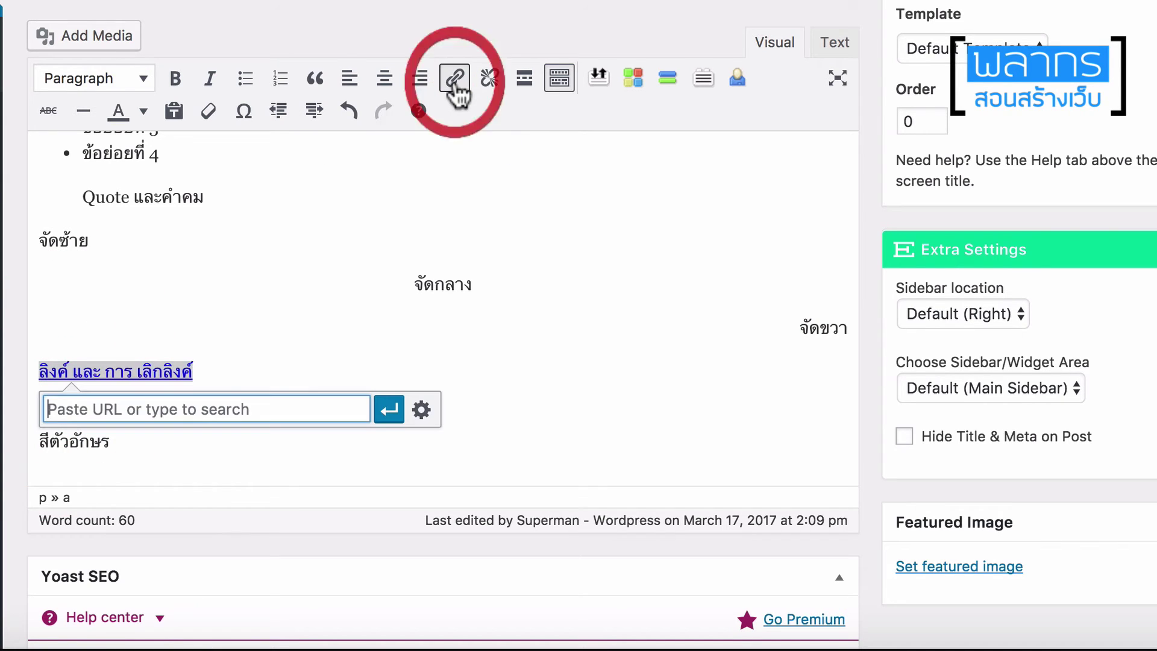
pyautogui.click(347, 411)
pyautogui.write('ไ')
pyautogui.press('BackSpace')
pyautogui.write('www.')
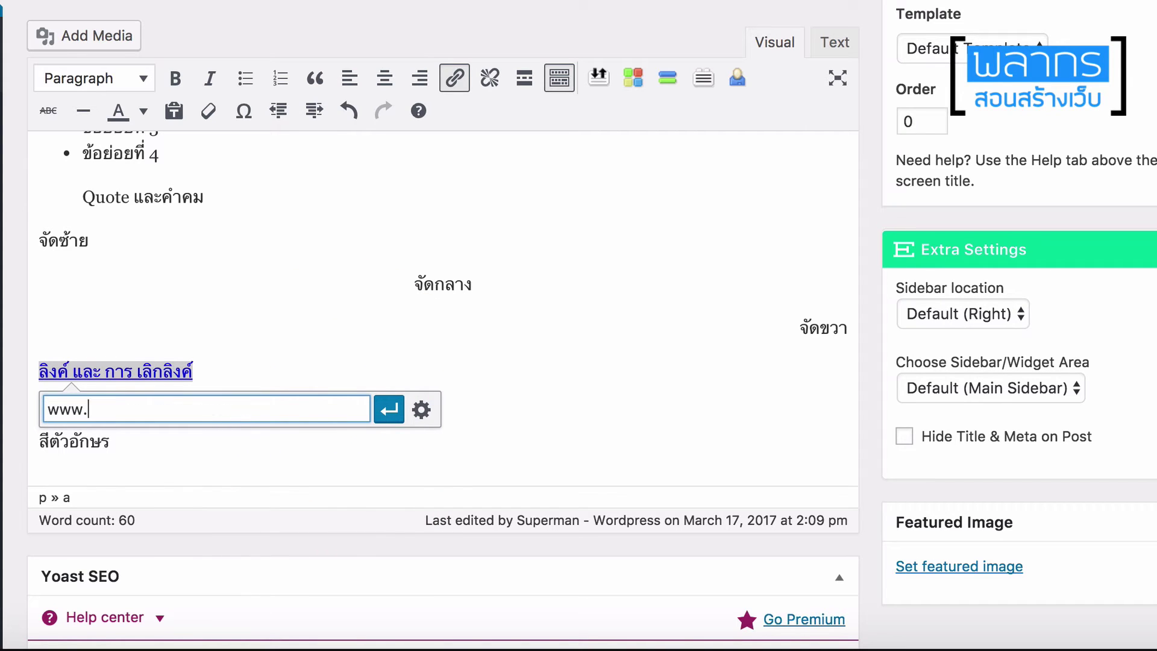
pyautogui.write('google.com')
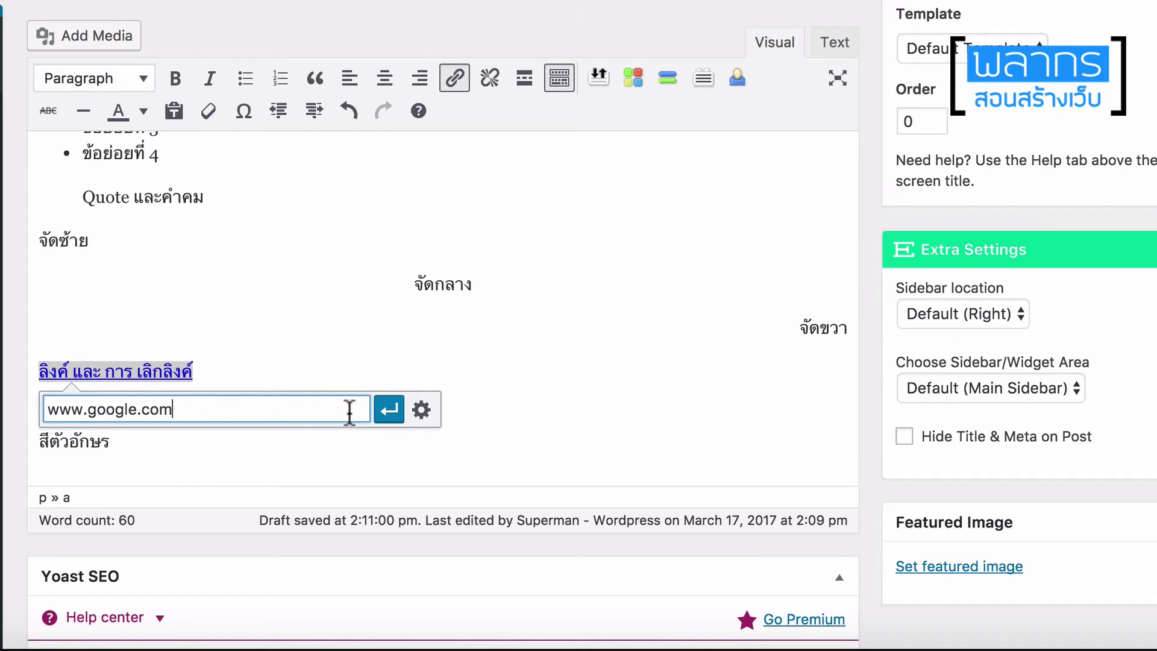
# Step: In the link options, clear the search term and link the text to the existing page "ตัวอย่าง Page Builder"
pyautogui.click(426, 415)
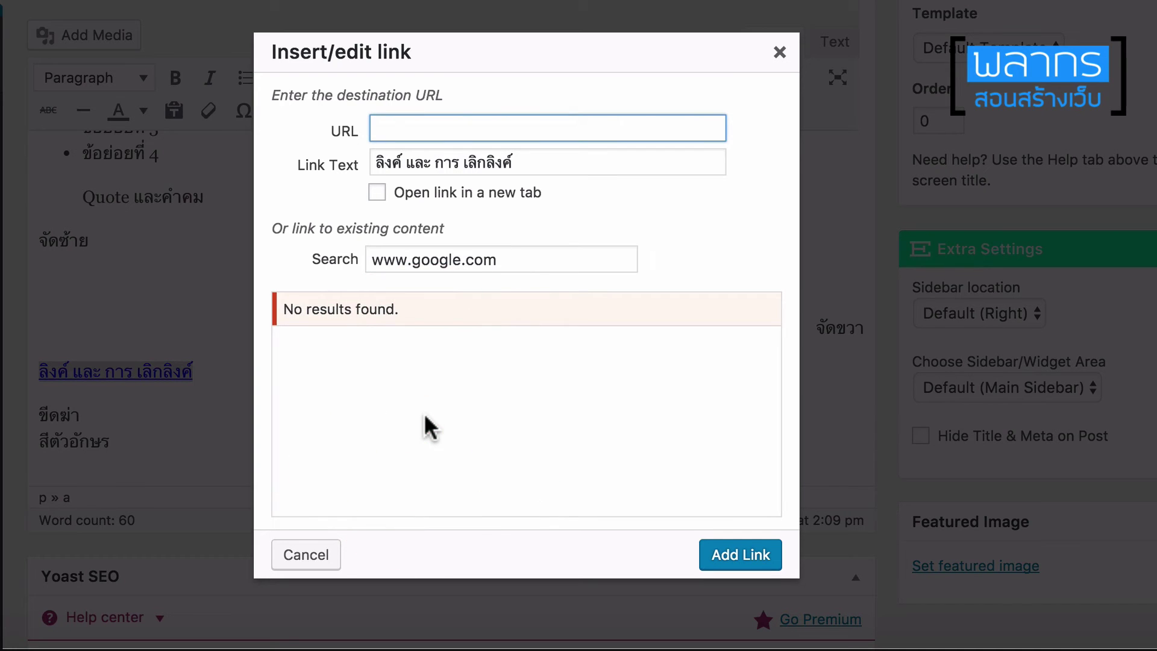
pyautogui.tripleClick(519, 261)
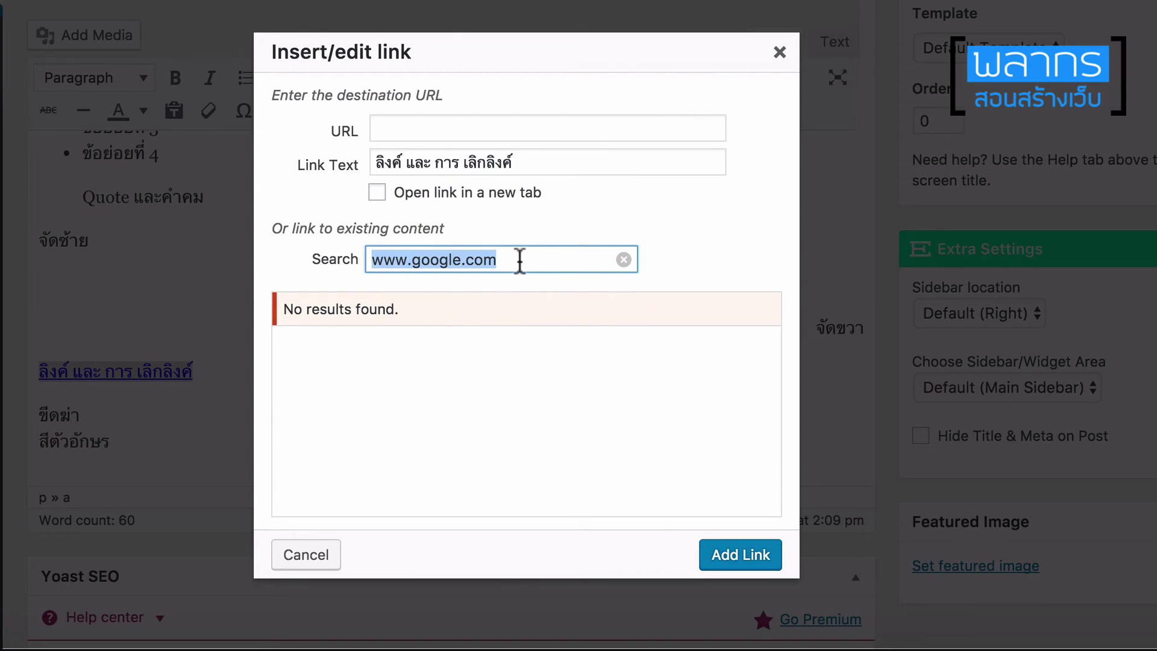
pyautogui.press('BackSpace')
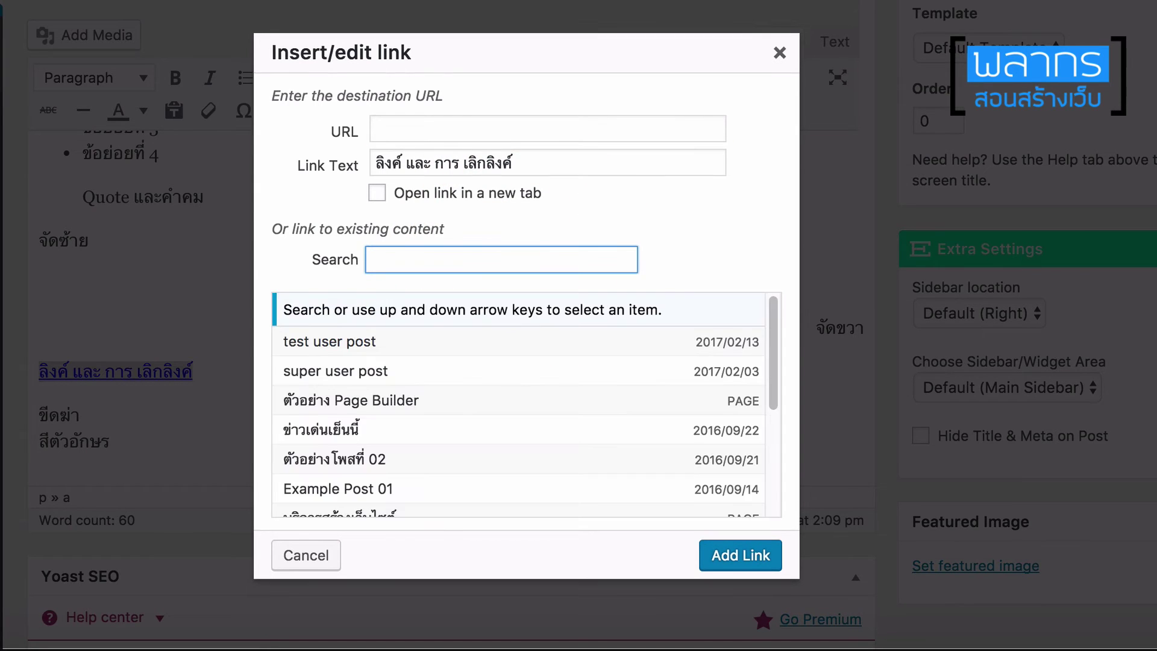
pyautogui.click(411, 404)
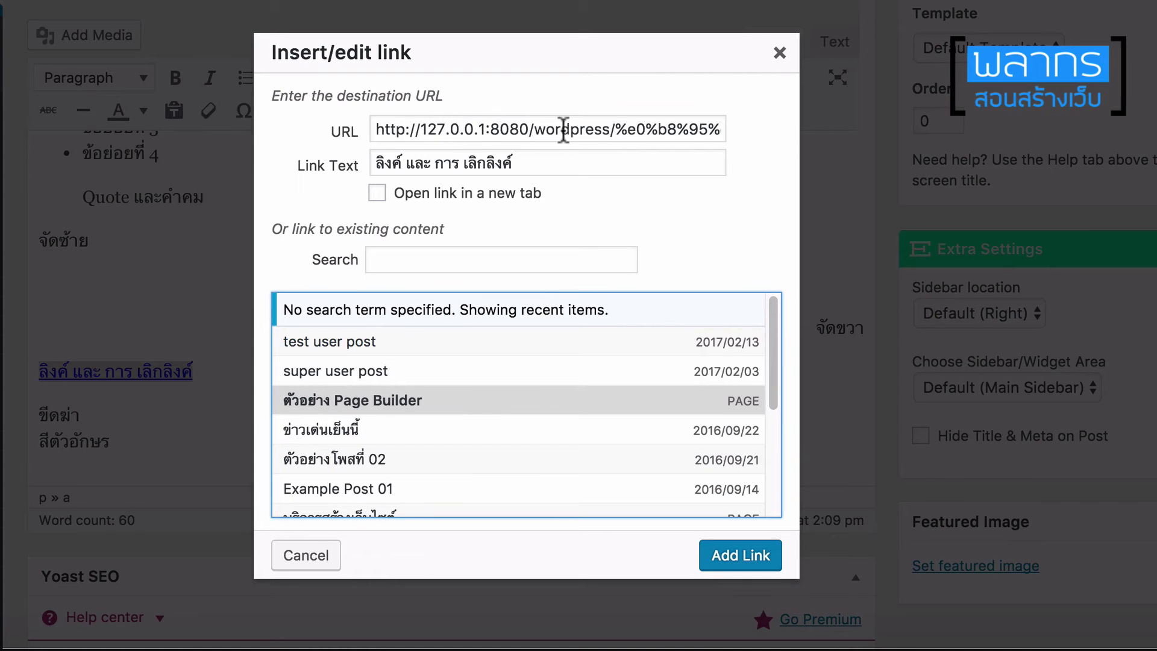
pyautogui.moveTo(563, 122); pyautogui.dragTo(807, 131)
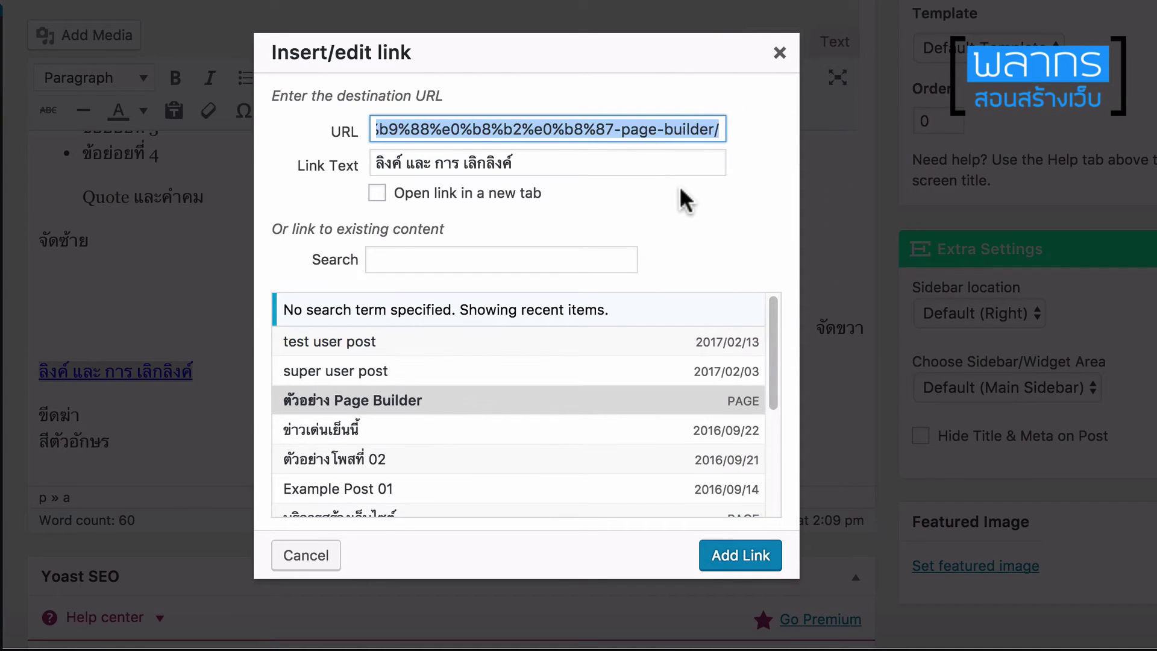
pyautogui.click(746, 555)
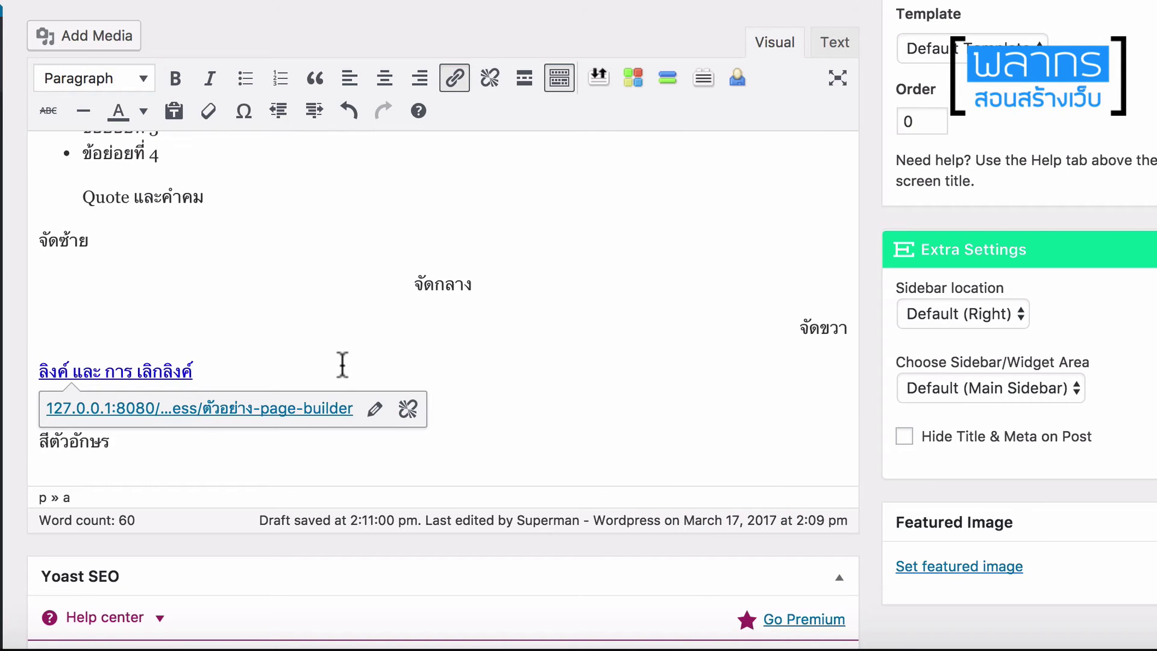
# Step: Remove the link from the line "ลิงค์ และ การ เลิกลิงค์" and insert a Read More tag below that line
pyautogui.click(265, 345)
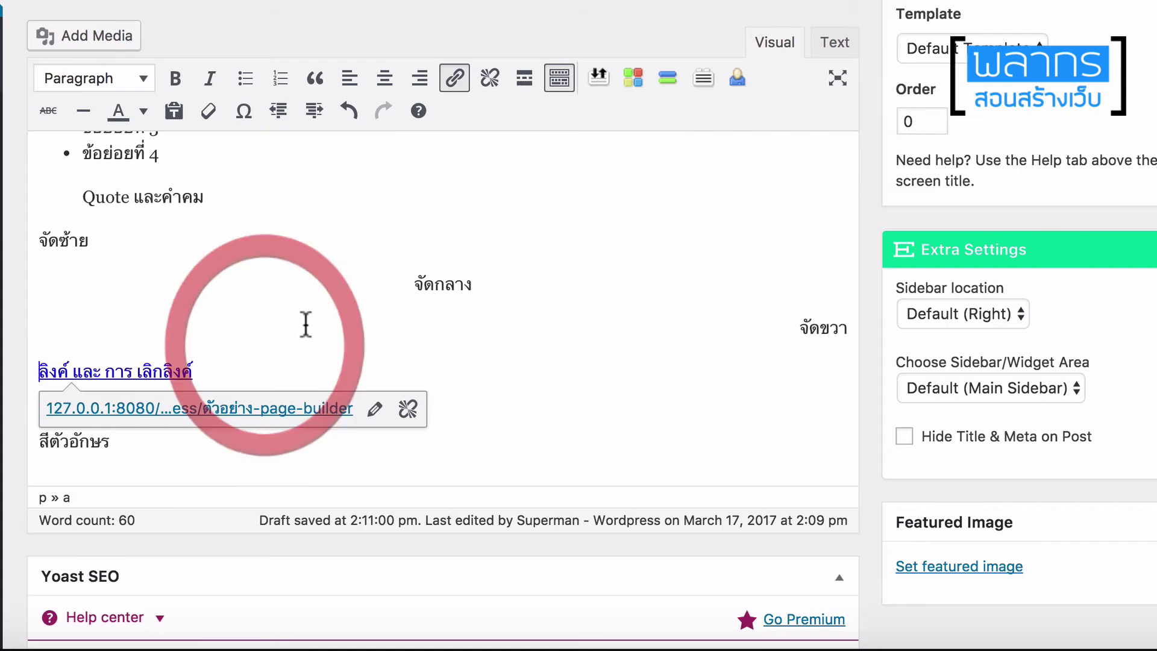
pyautogui.click(425, 282)
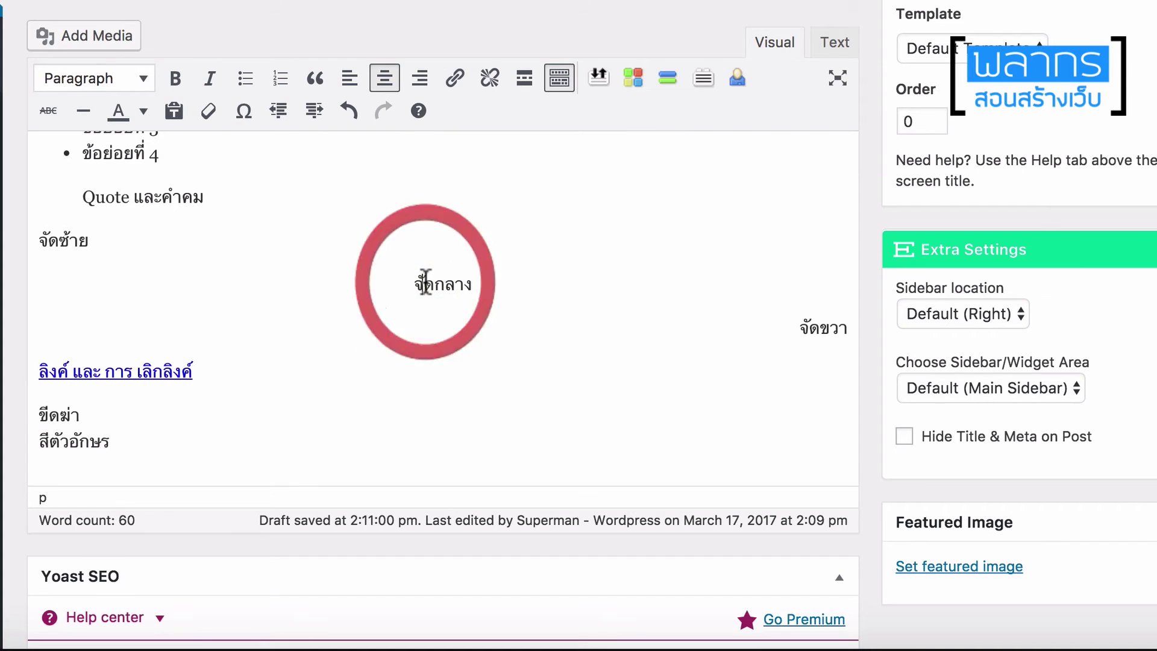
pyautogui.click(202, 370)
pyautogui.click(133, 370)
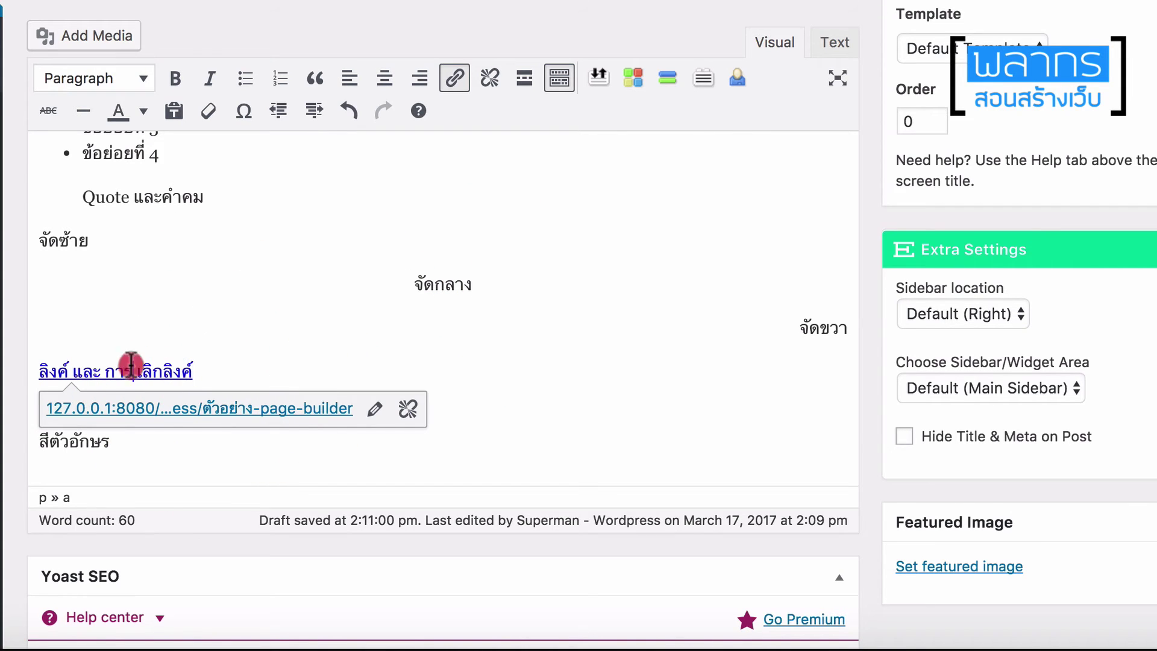
pyautogui.click(374, 410)
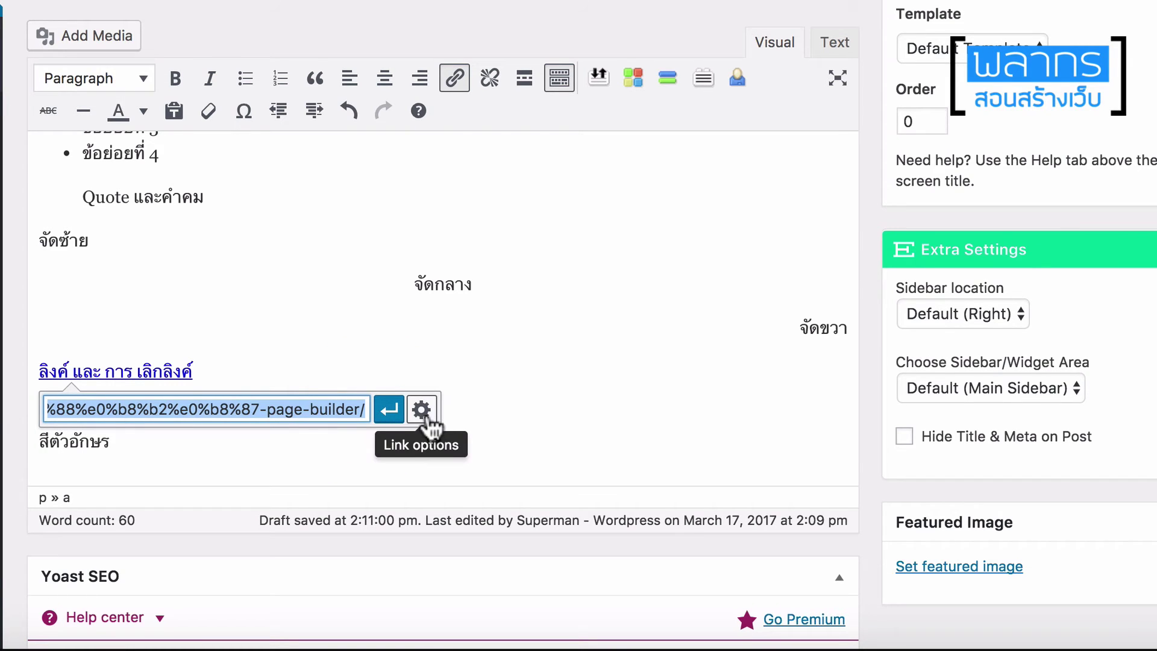
pyautogui.click(390, 412)
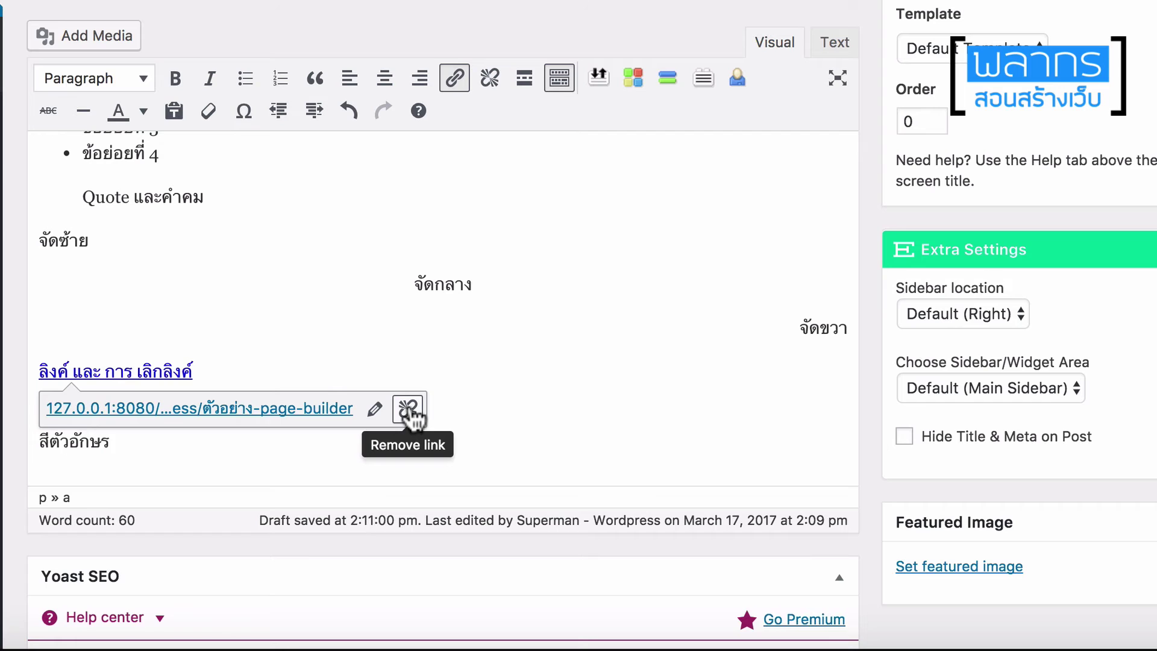
pyautogui.click(490, 78)
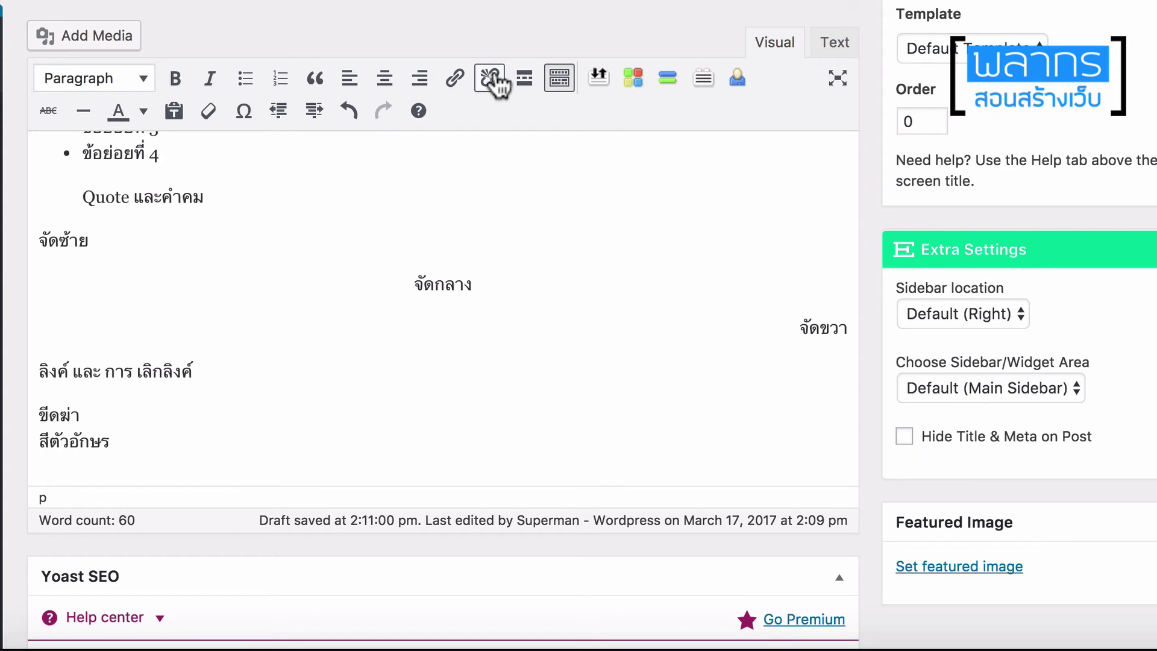
pyautogui.click(528, 84)
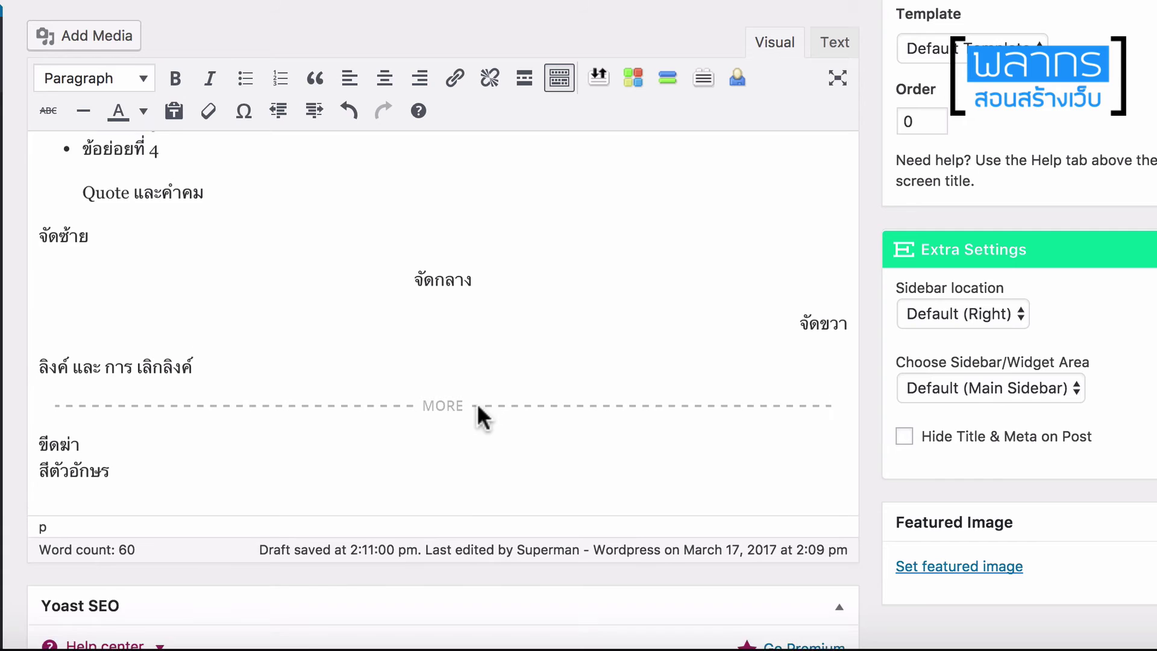
# Step: Apply strikethrough to the text "ขีดฆ่า" below the Read More tag
pyautogui.scroll(-3, 479, 402)
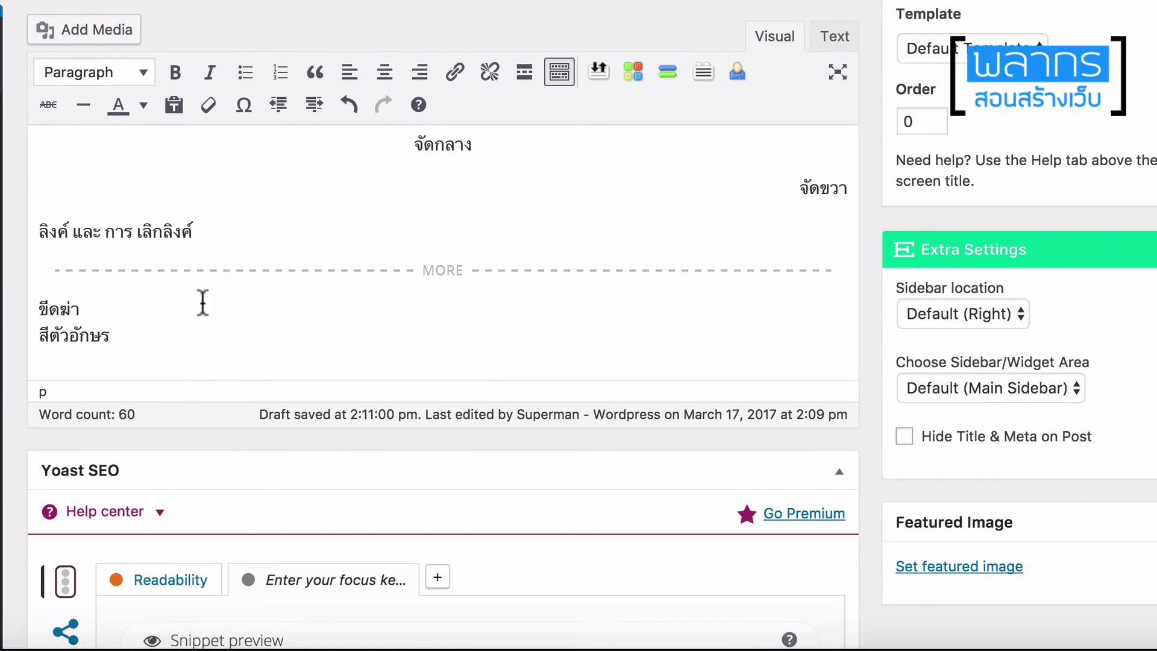
pyautogui.moveTo(108, 305); pyautogui.dragTo(31, 293)
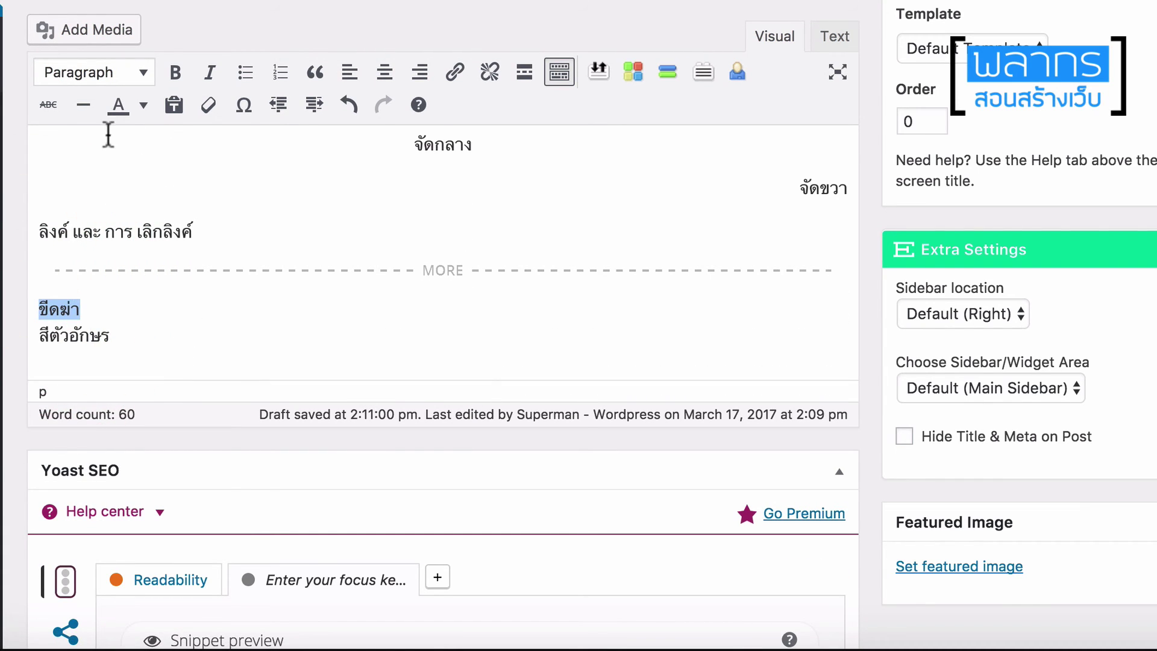
pyautogui.click(48, 105)
# Step: Change the text color of the line "สีตัวอักษร" to red
pyautogui.moveTo(116, 336); pyautogui.dragTo(35, 335)
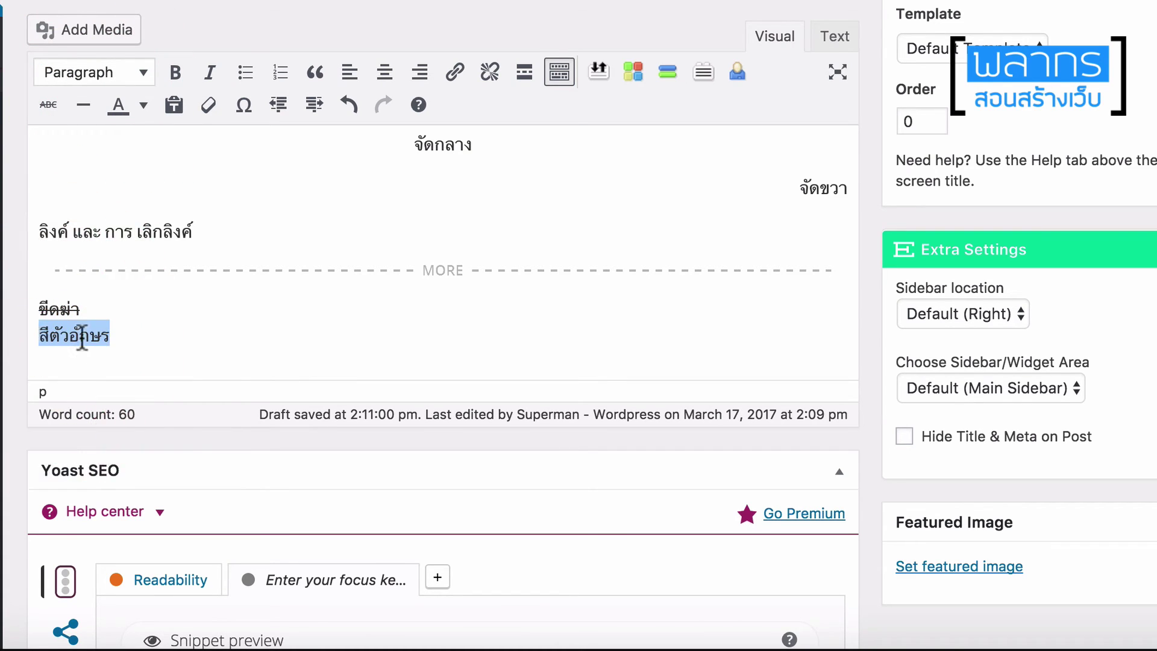
pyautogui.click(144, 108)
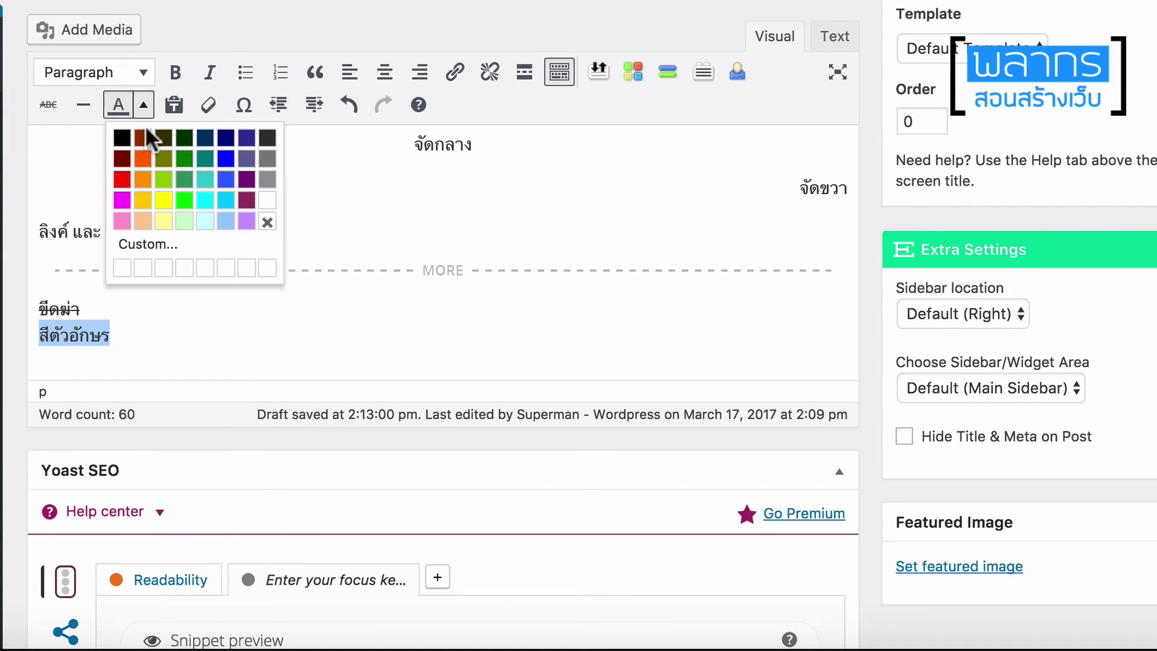
pyautogui.click(122, 179)
pyautogui.click(133, 313)
pyautogui.click(135, 334)
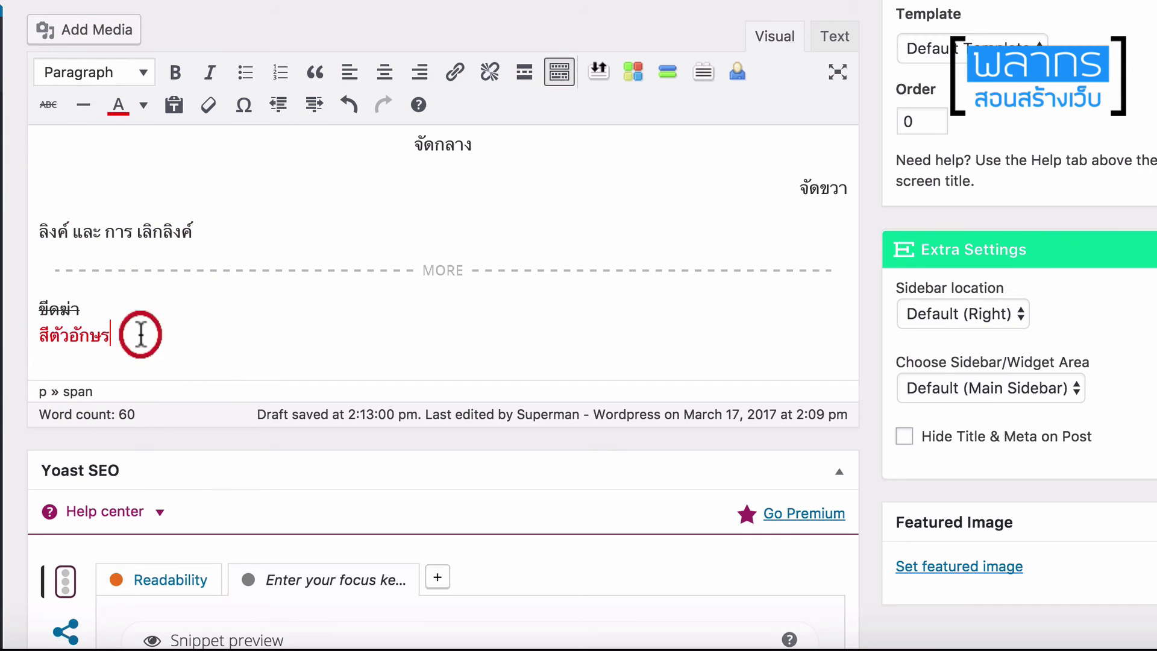
# Step: Insert a horizontal line below "สีตัวอักษร" and turn on pasting as plain text
pyautogui.click(94, 108)
pyautogui.scroll(-2, 362, 348)
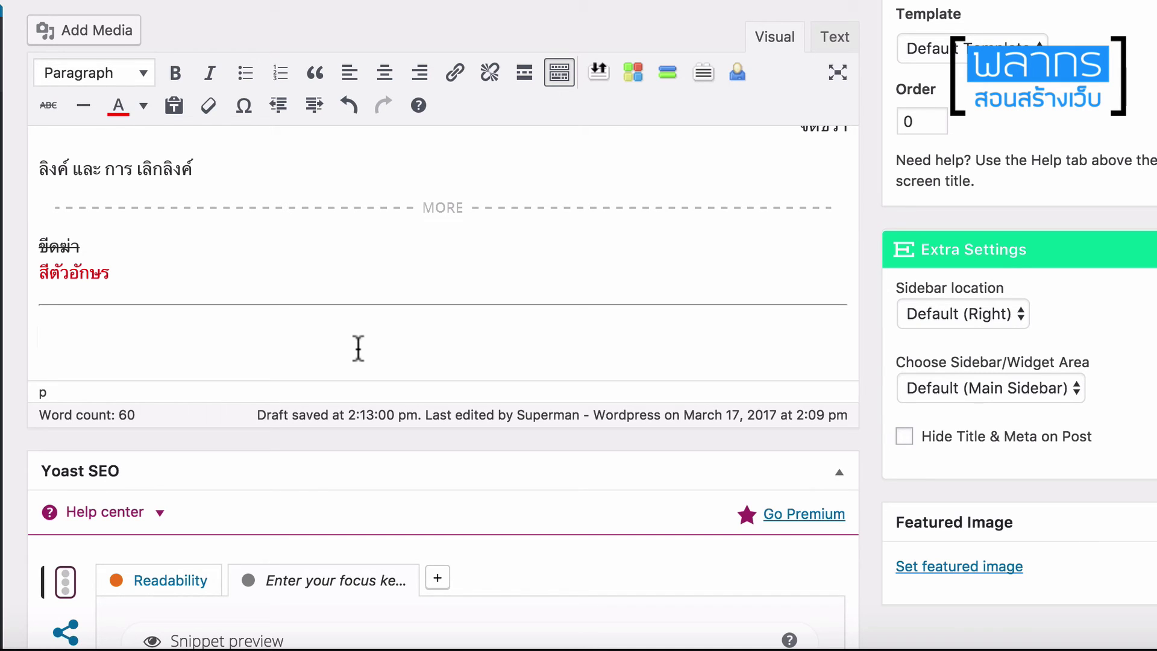
pyautogui.click(187, 113)
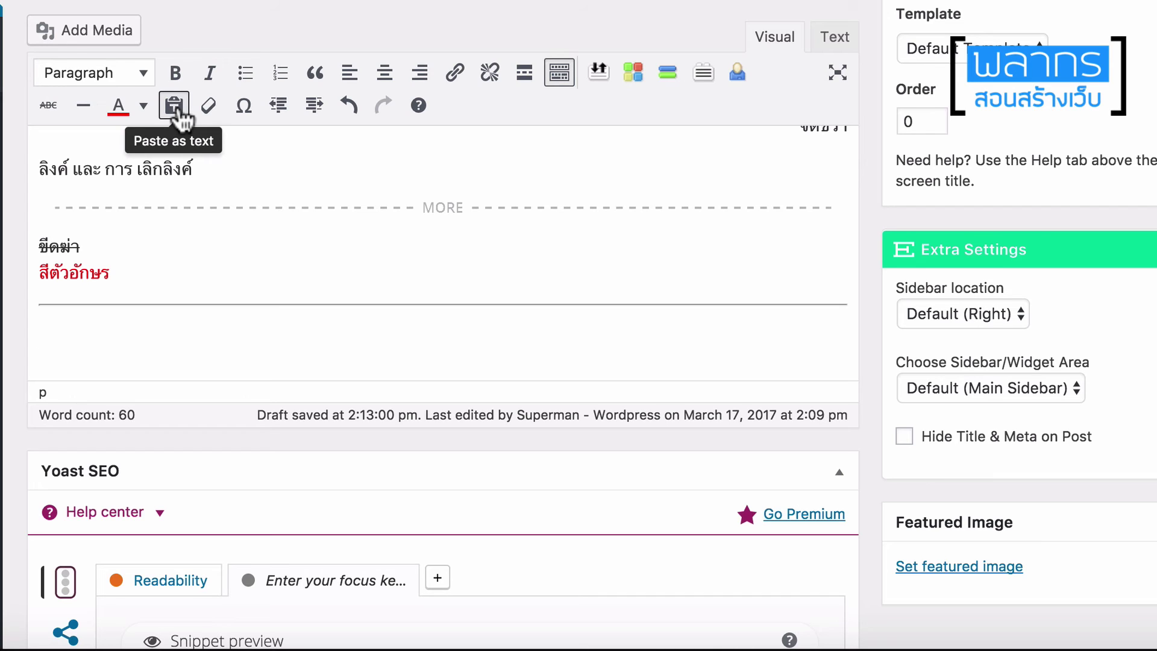
pyautogui.click(176, 108)
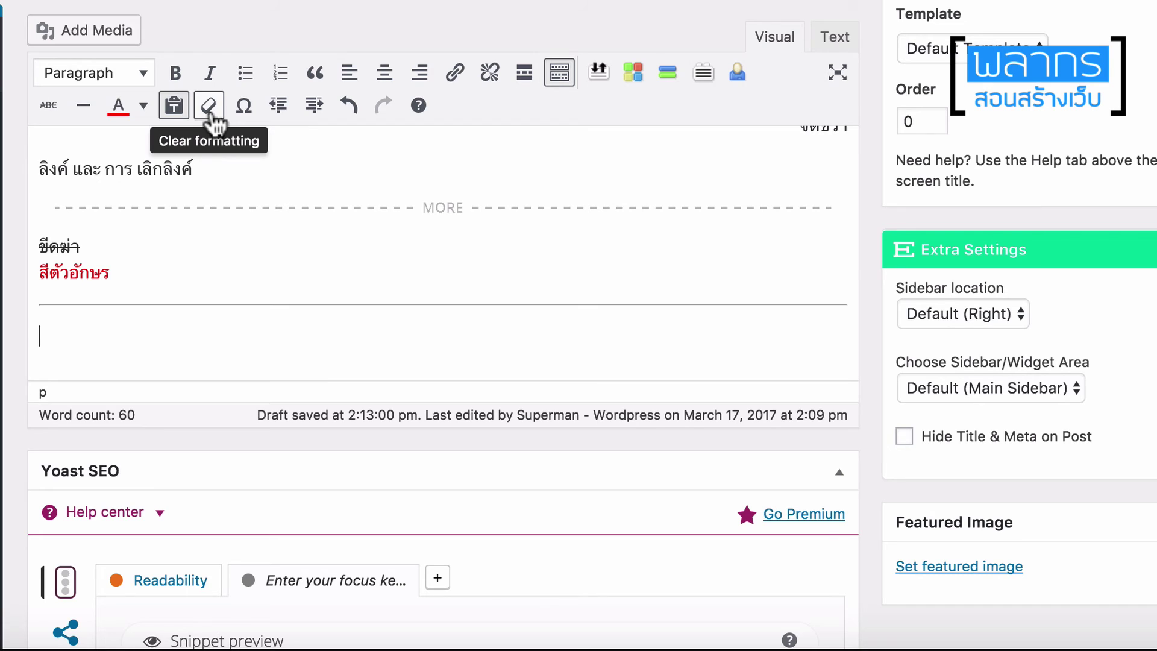
# Step: Clear the formatting from the red text "สีตัวอักษร"
pyautogui.moveTo(127, 273); pyautogui.dragTo(37, 268)
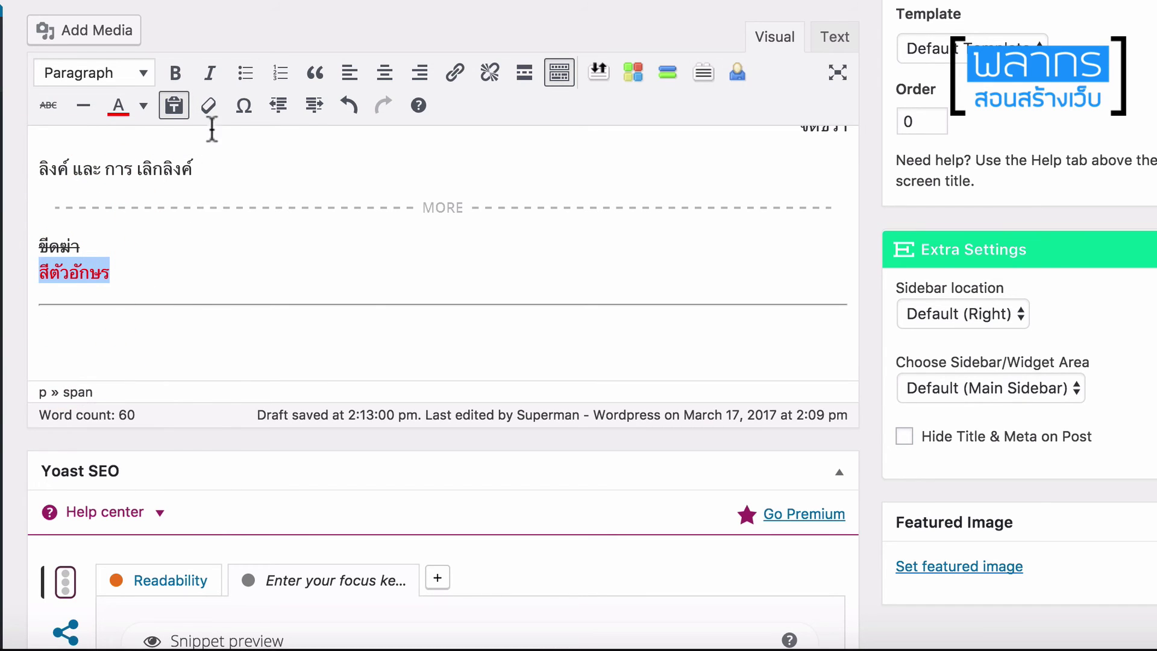
pyautogui.click(209, 106)
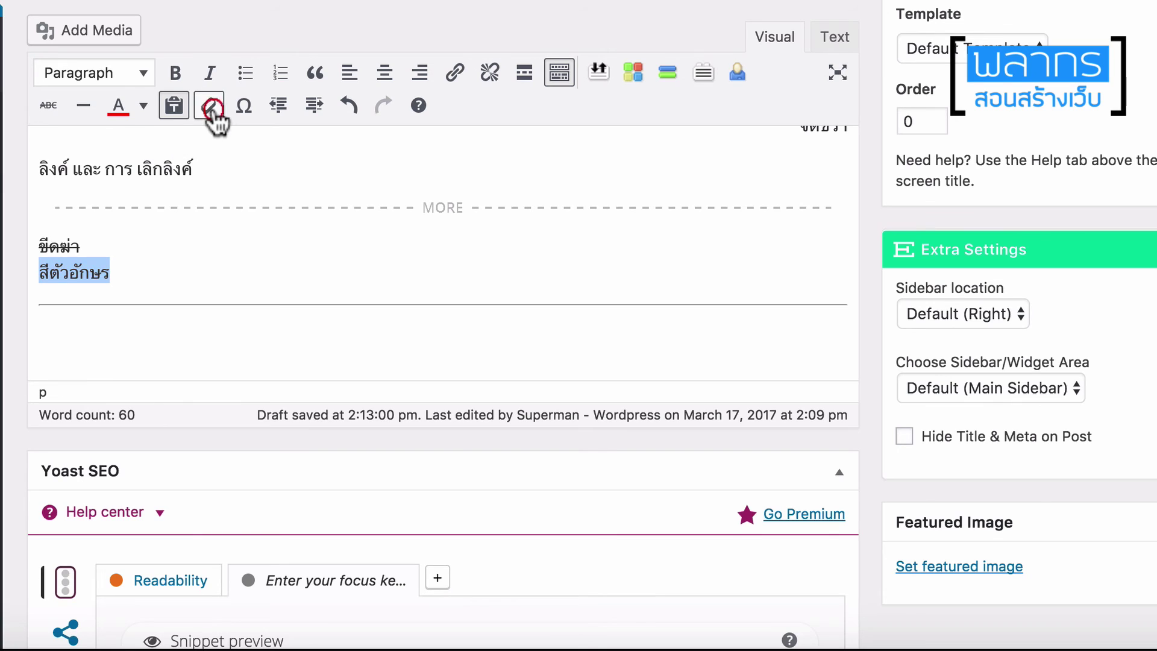
pyautogui.click(184, 270)
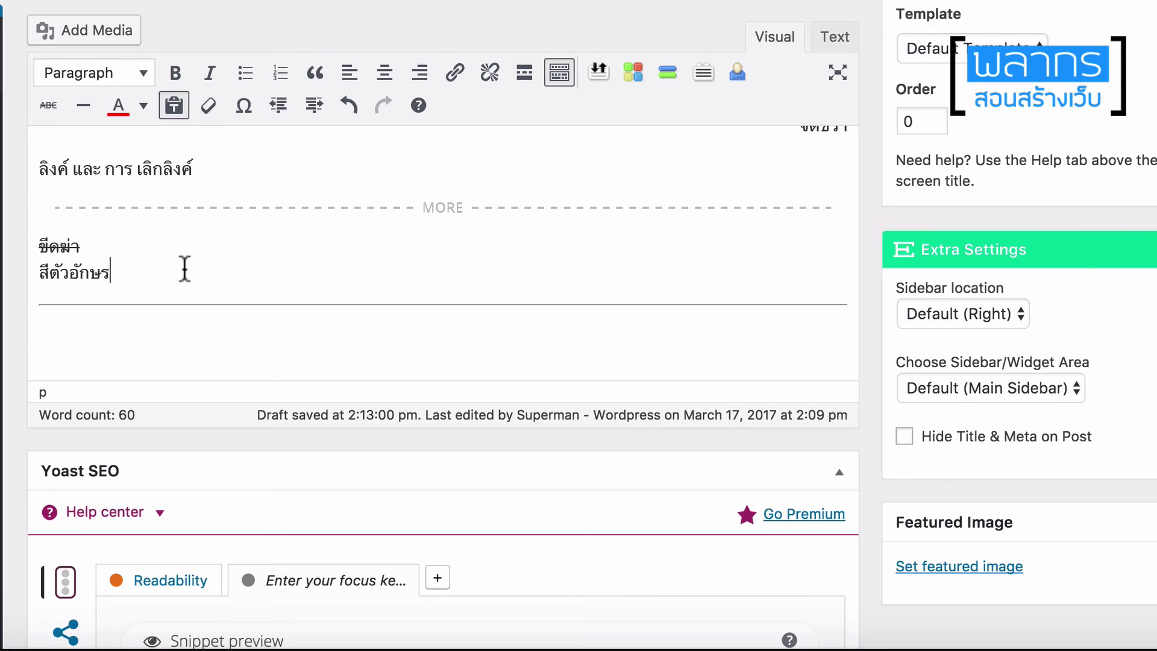
# Step: Insert a heart special character right after "สีตัวอักษร" and color it red
pyautogui.click(248, 110)
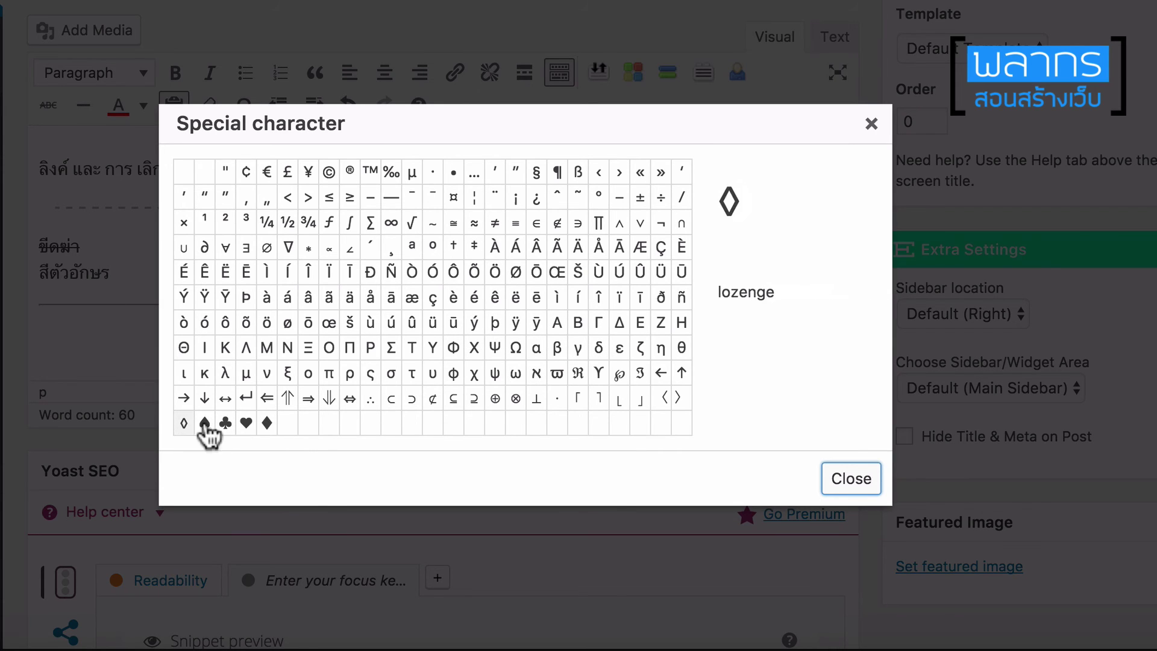
pyautogui.click(246, 425)
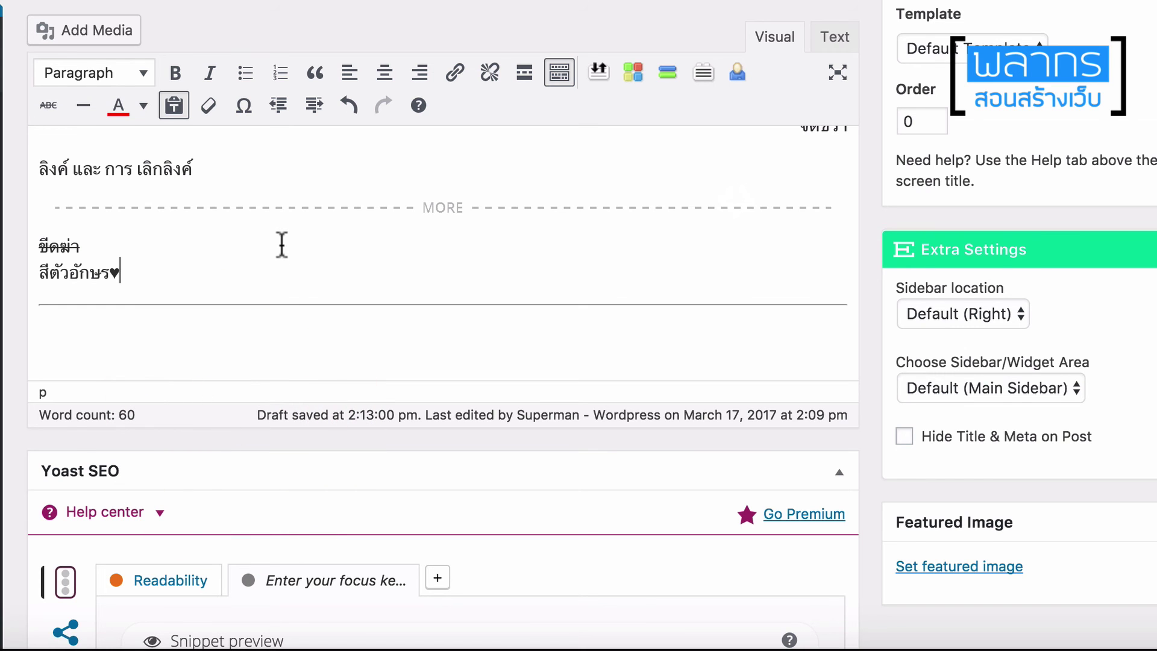
pyautogui.moveTo(143, 270); pyautogui.dragTo(116, 272)
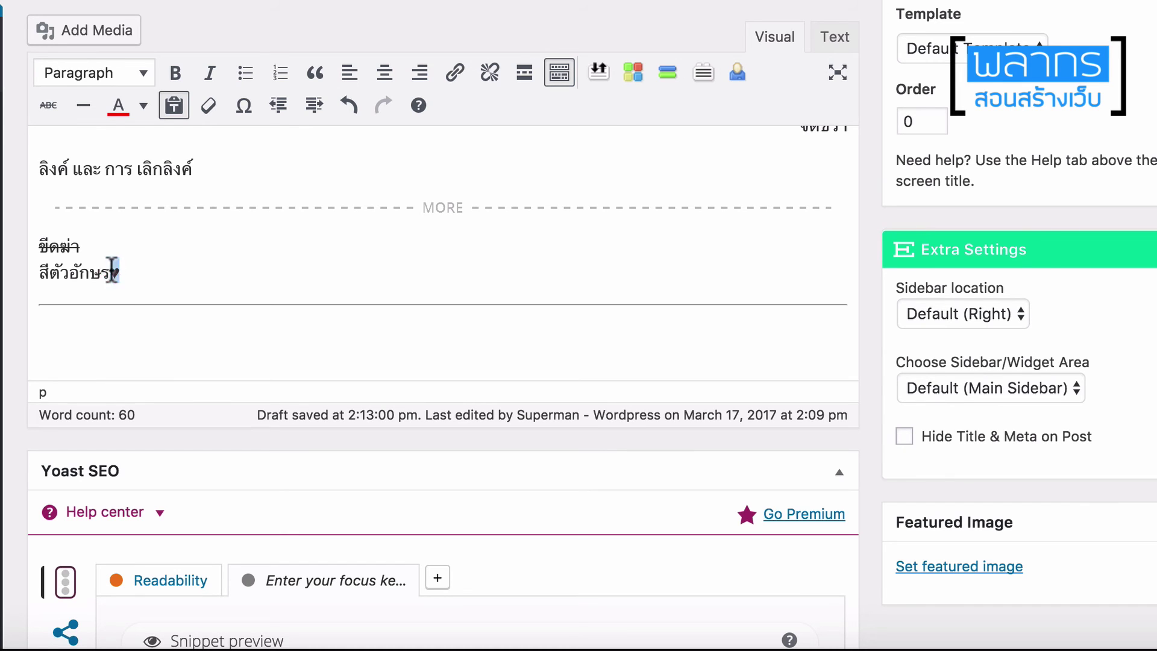
pyautogui.click(118, 106)
pyautogui.click(199, 268)
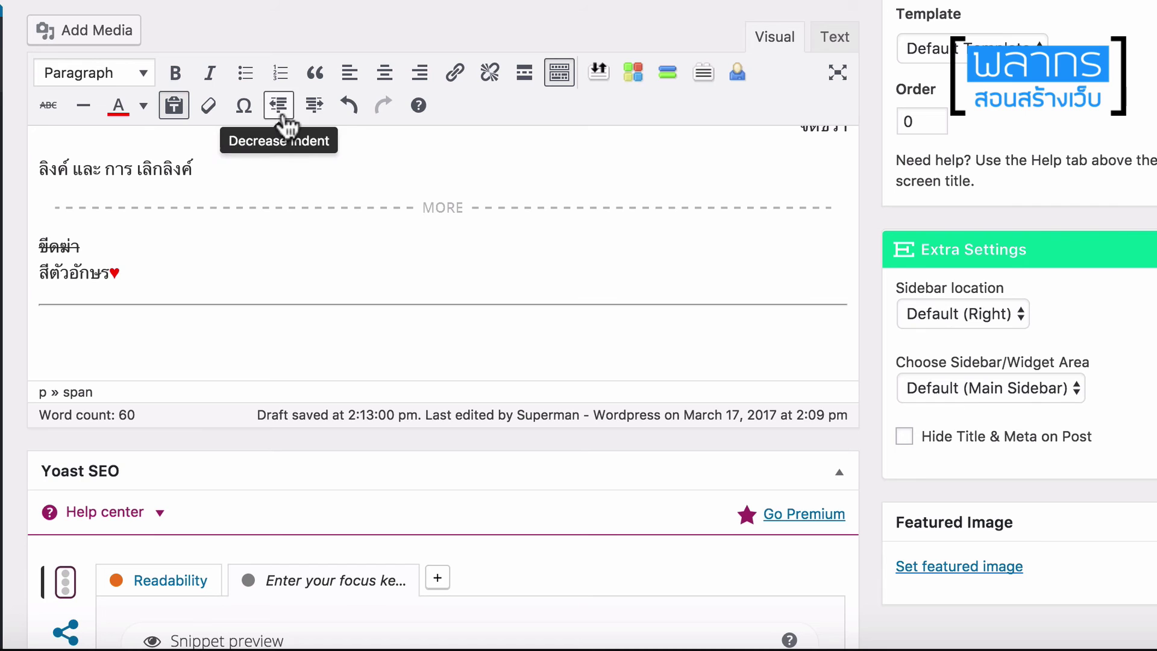
# Step: Increase the indent of the opening paragraph at the start of the page by one level, and decrease it again
pyautogui.scroll(5, 281, 197)
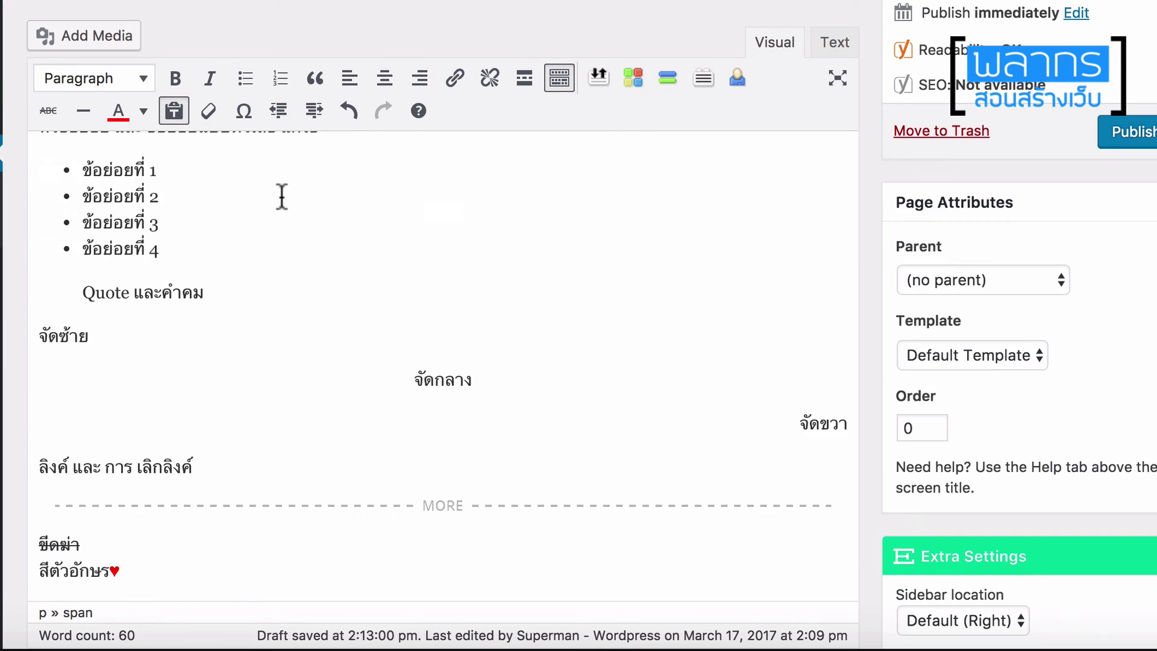
pyautogui.scroll(10, 281, 197)
pyautogui.scroll(-2, 305, 337)
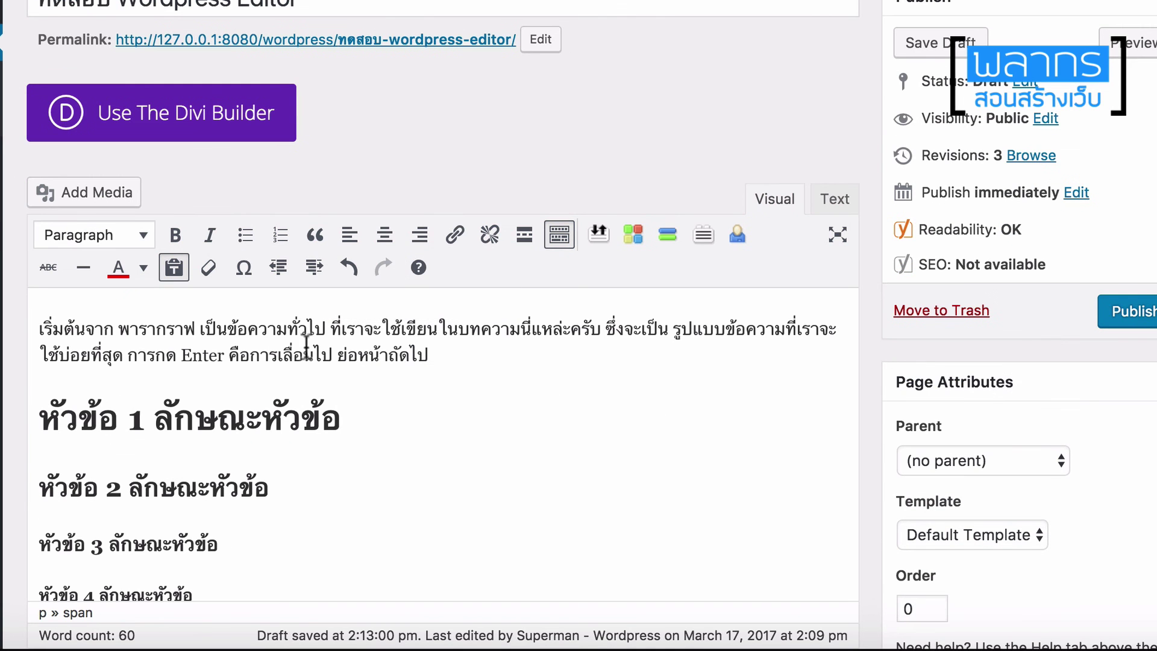
pyautogui.click(39, 325)
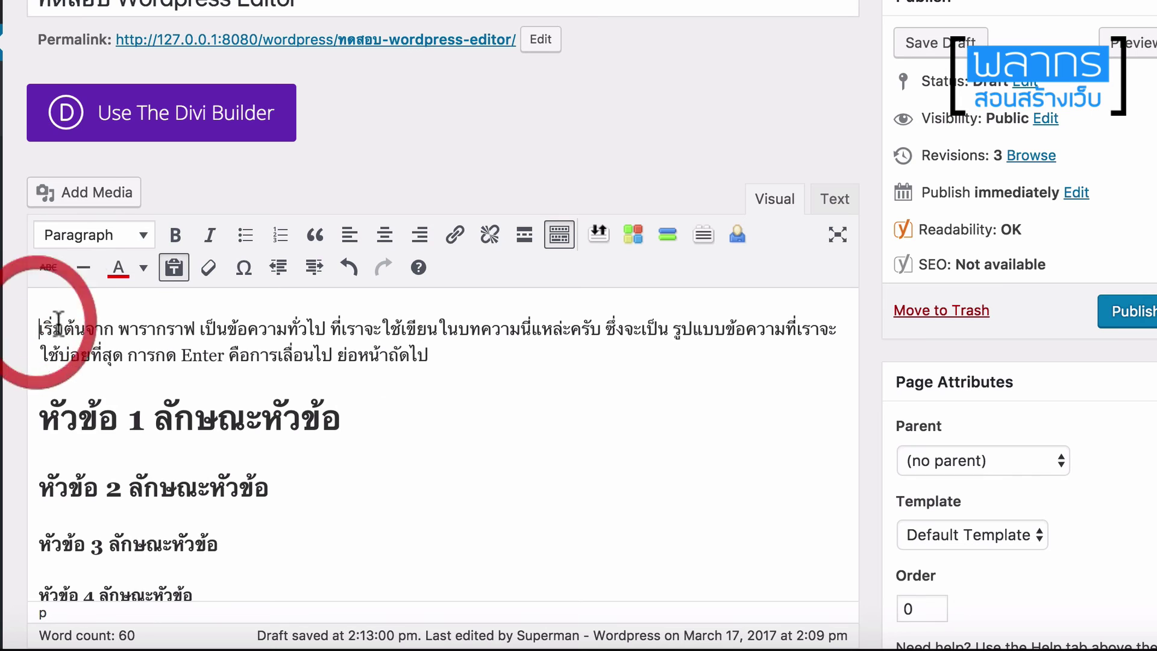
pyautogui.click(312, 276)
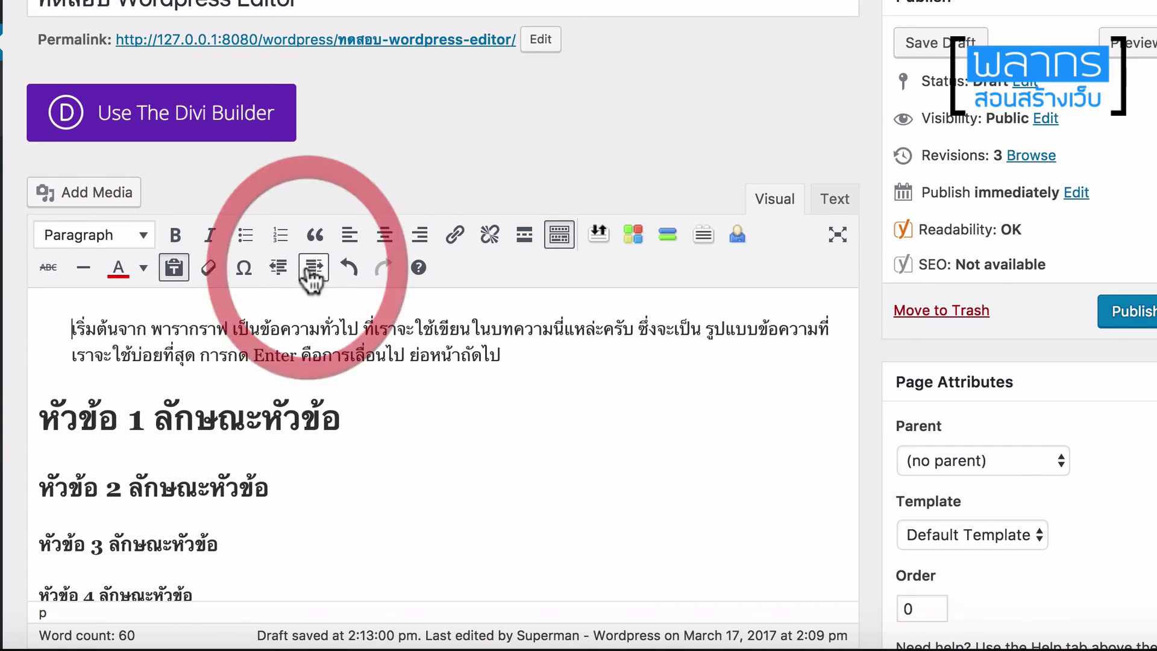
pyautogui.click(277, 269)
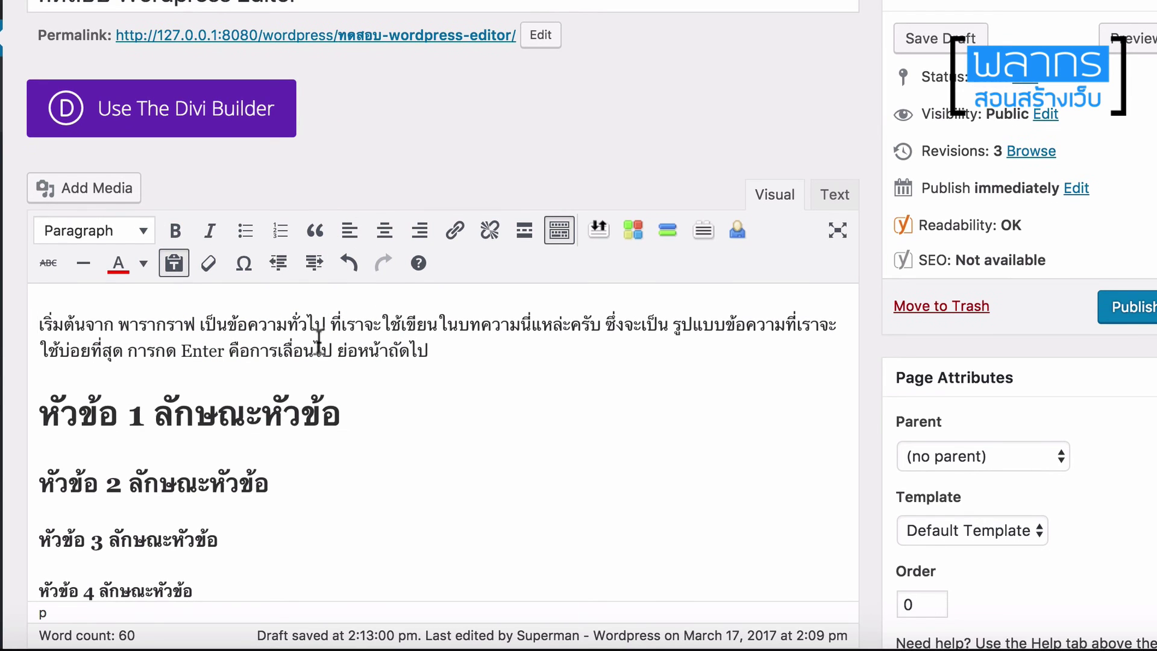
# Step: Indent the bullet "ข้อย่อยที่ 3" in the first bulleted list by one level, and move it back out
pyautogui.scroll(-5, 318, 338)
pyautogui.scroll(-3, 319, 342)
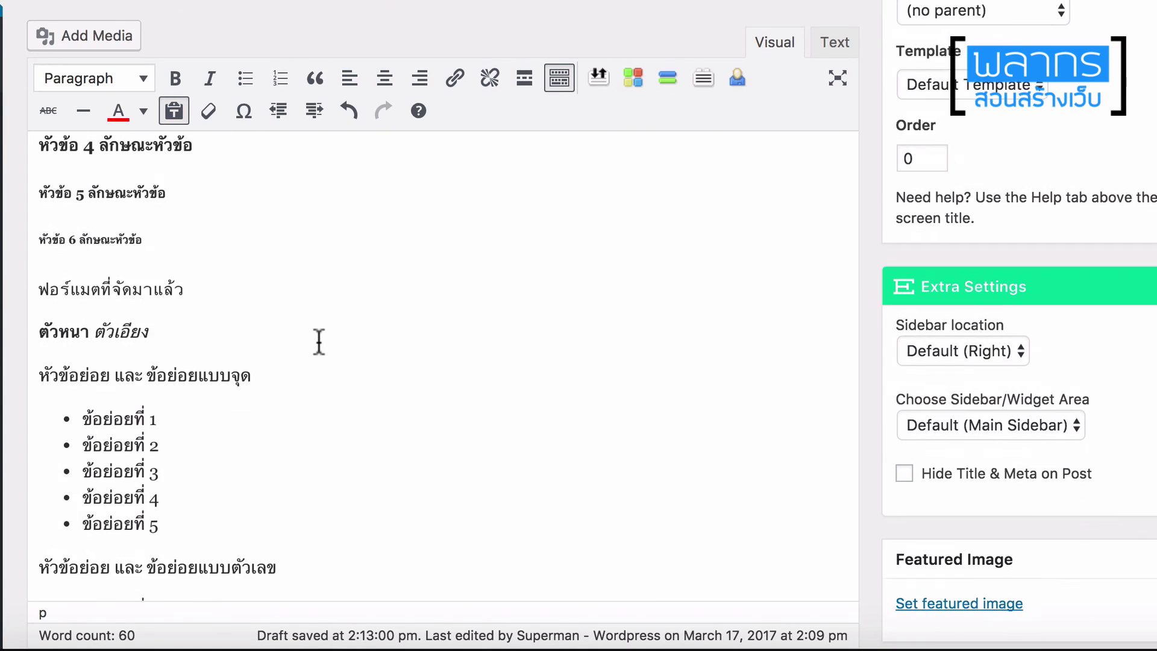
pyautogui.click(74, 414)
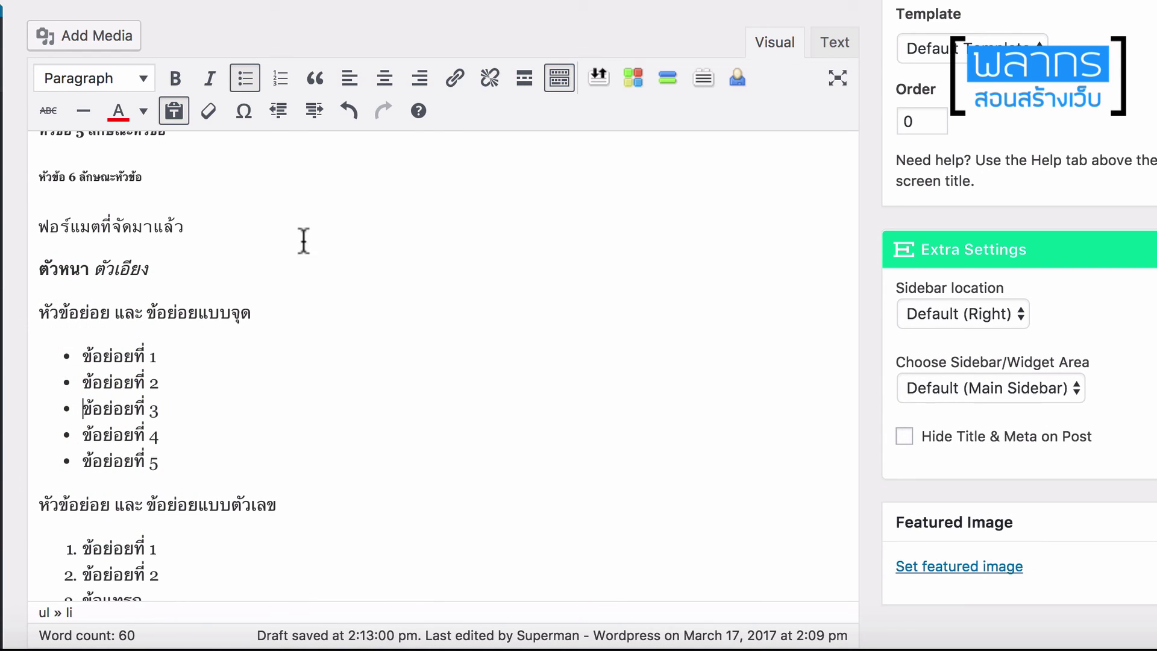
pyautogui.click(316, 110)
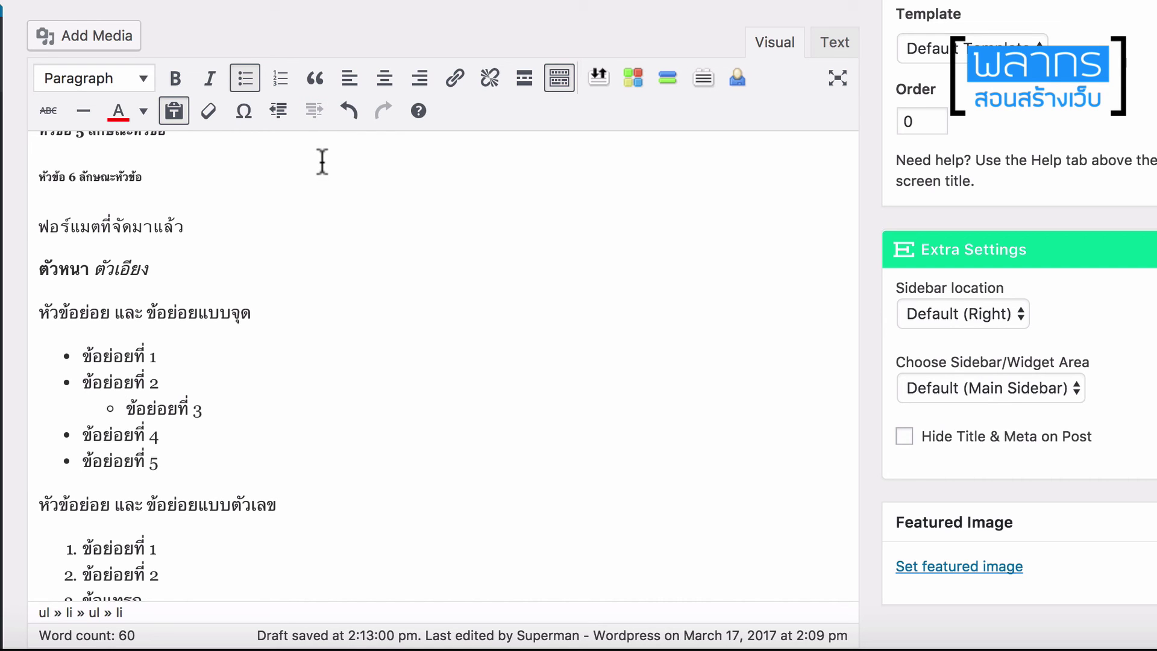
pyautogui.click(278, 110)
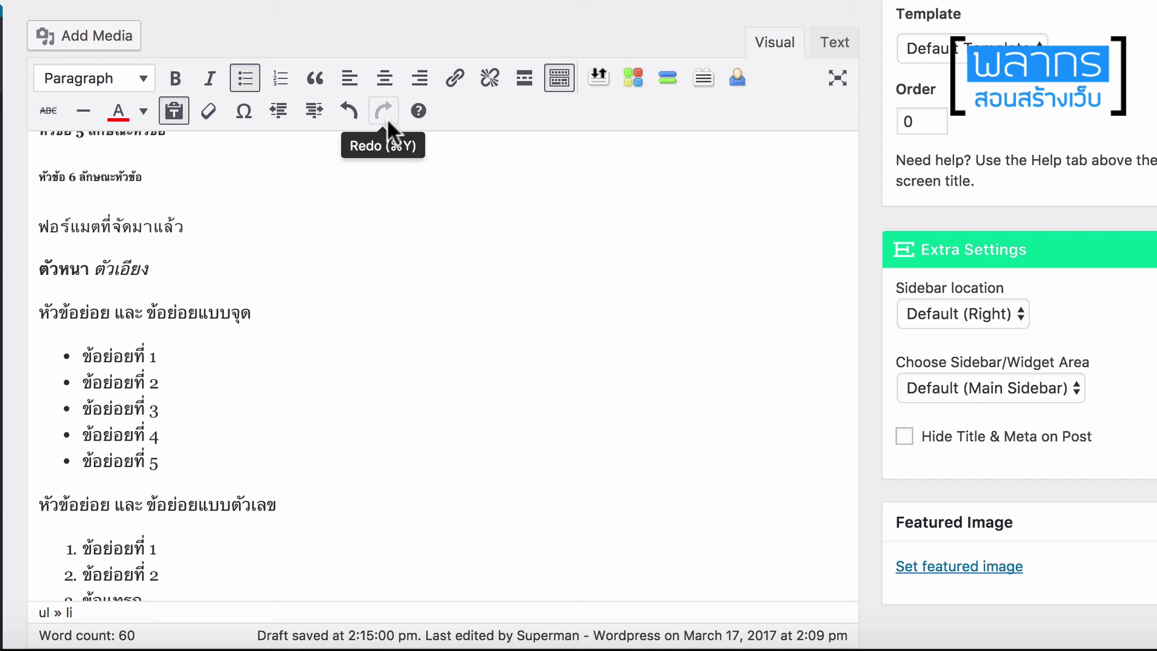
# Step: Apply strikethrough to the text "สีตัวอักษร" before the heart, undoing and redoing the change once
pyautogui.scroll(-3, 294, 314)
pyautogui.scroll(-10, 295, 314)
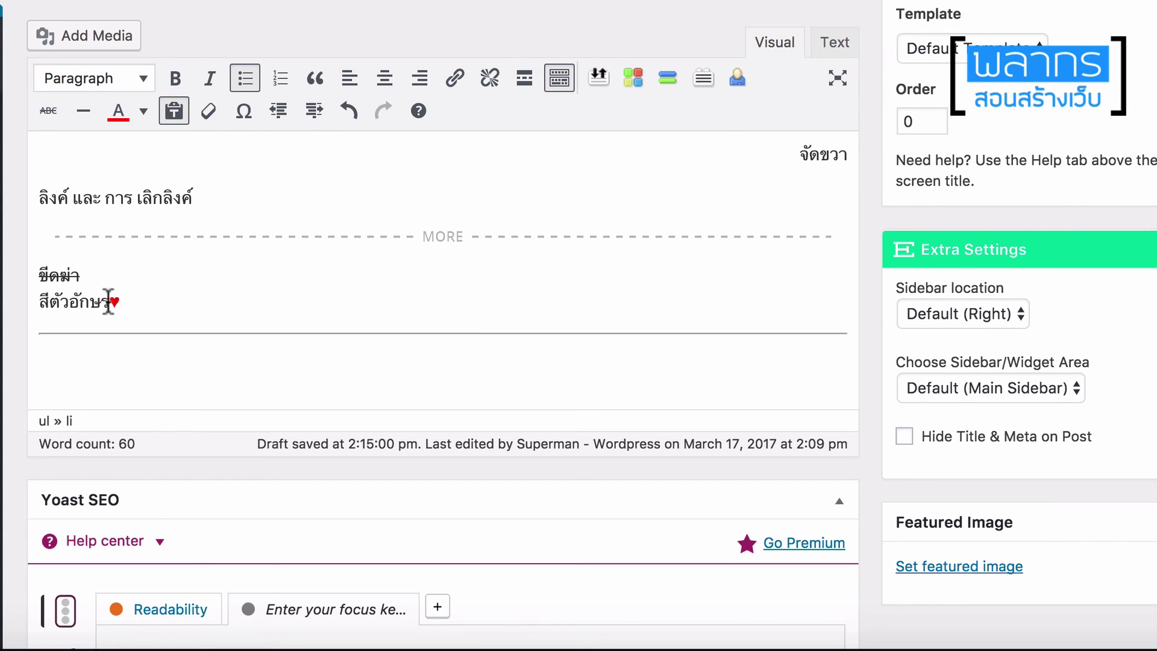
pyautogui.moveTo(109, 301); pyautogui.dragTo(26, 300)
pyautogui.click(50, 117)
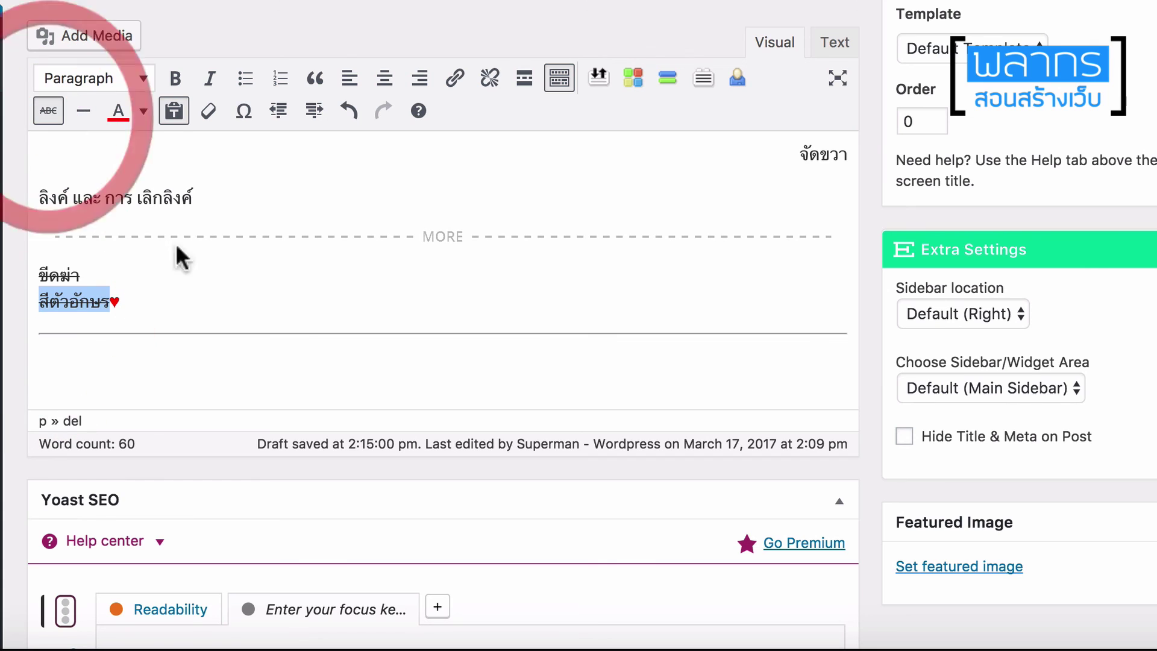
pyautogui.click(355, 120)
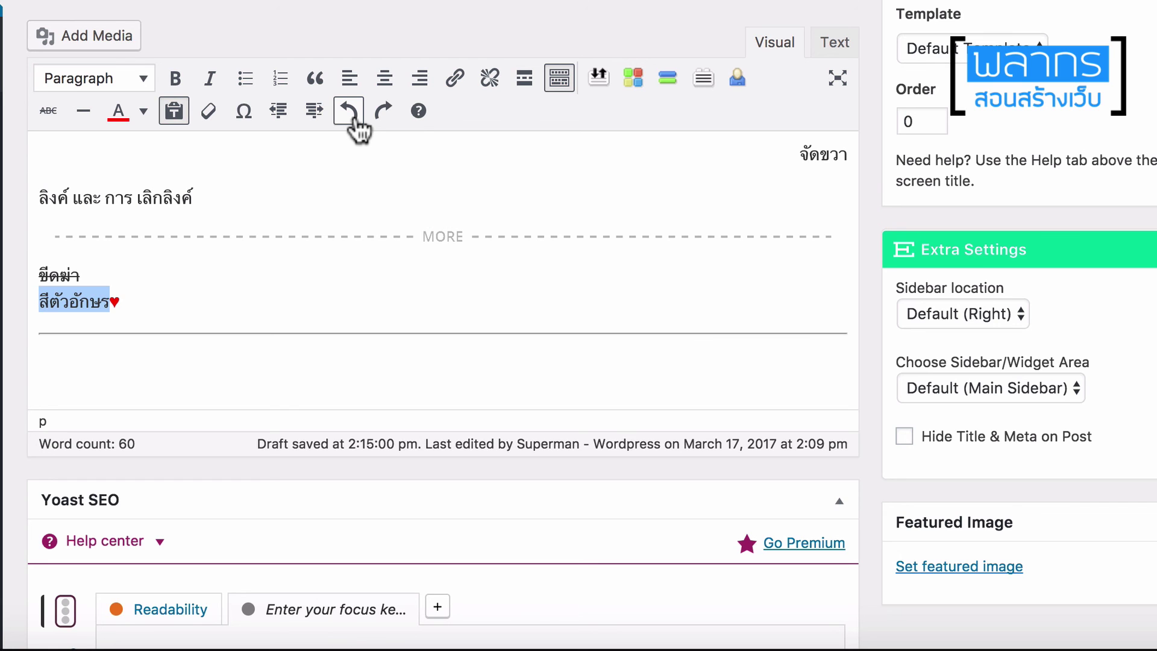
pyautogui.click(384, 121)
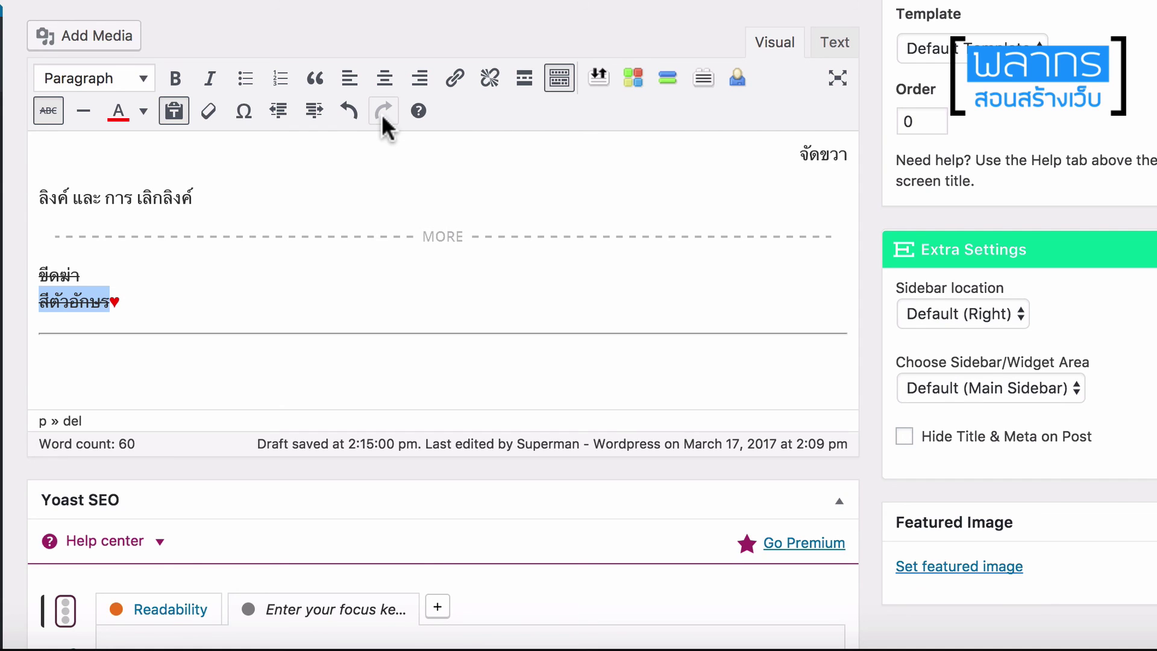
# Step: Open the editor's keyboard shortcuts reference and read through it down to the focus shortcuts
pyautogui.click(420, 113)
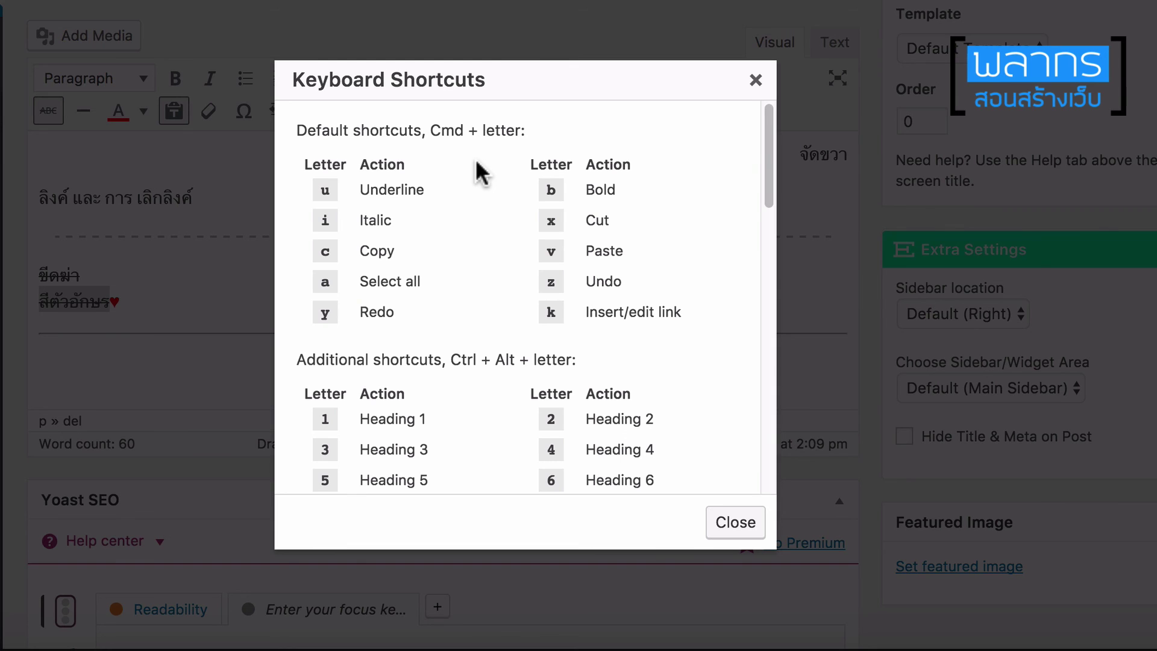
pyautogui.scroll(-5, 480, 229)
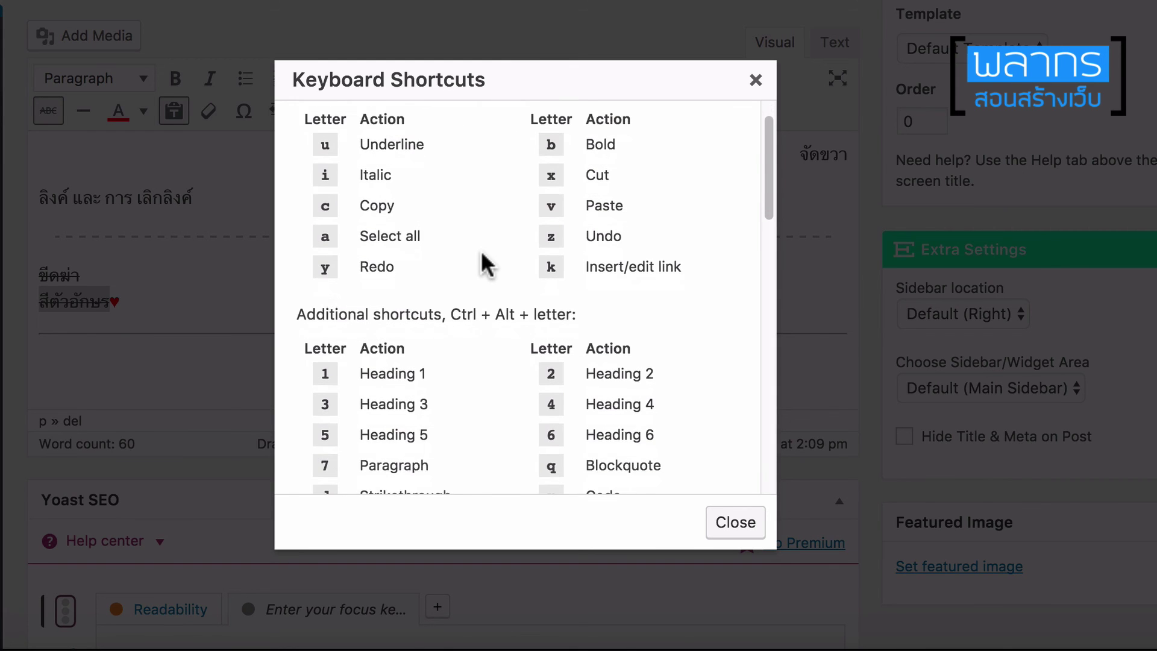
pyautogui.scroll(-6, 486, 263)
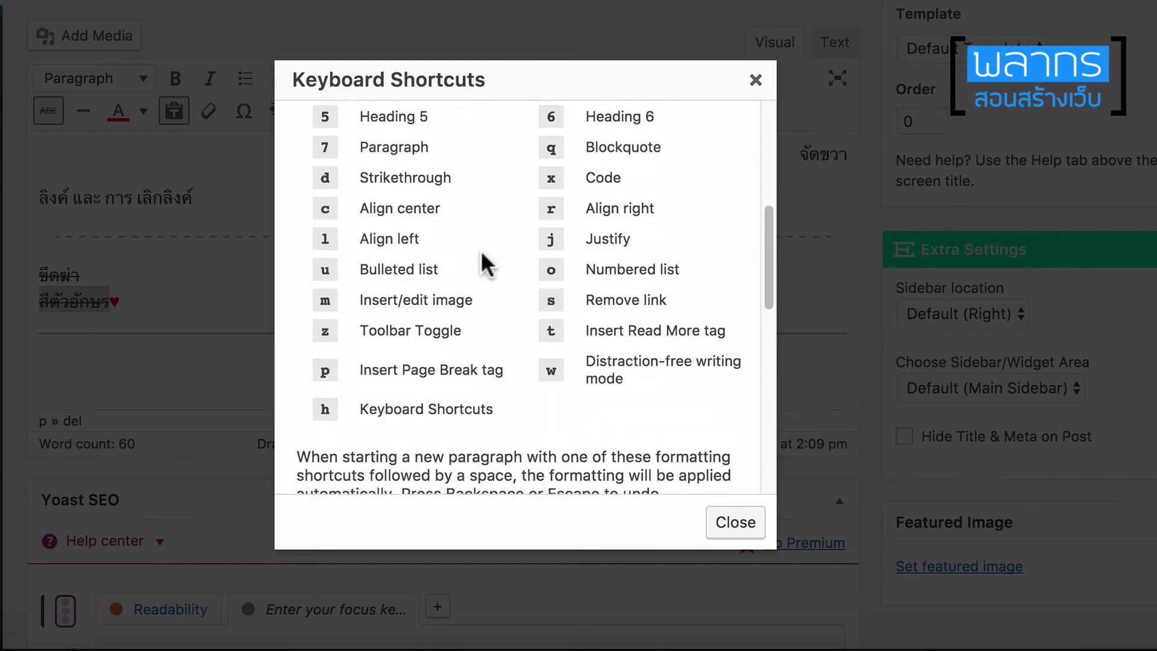
pyautogui.scroll(-13, 487, 263)
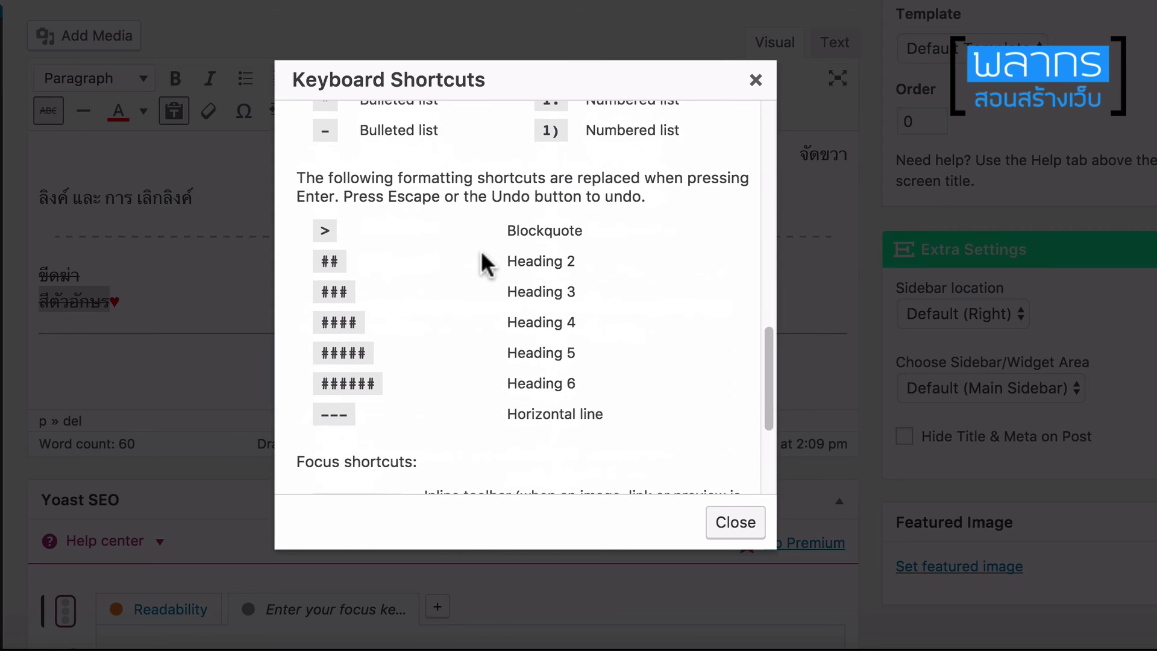
pyautogui.scroll(-4, 486, 263)
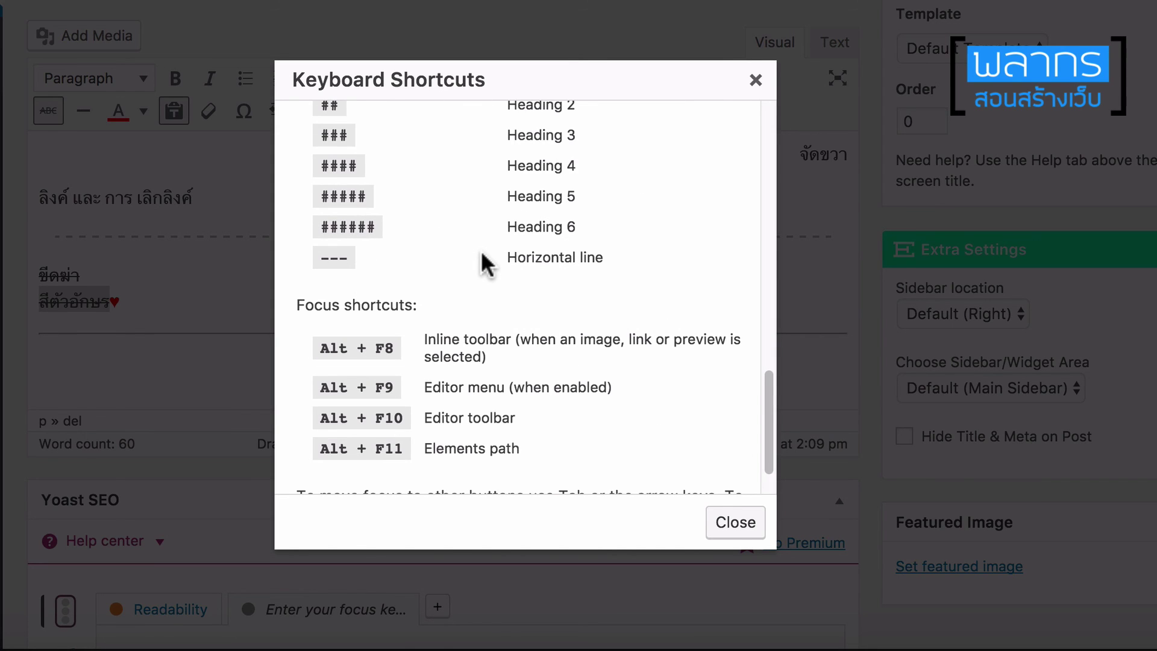